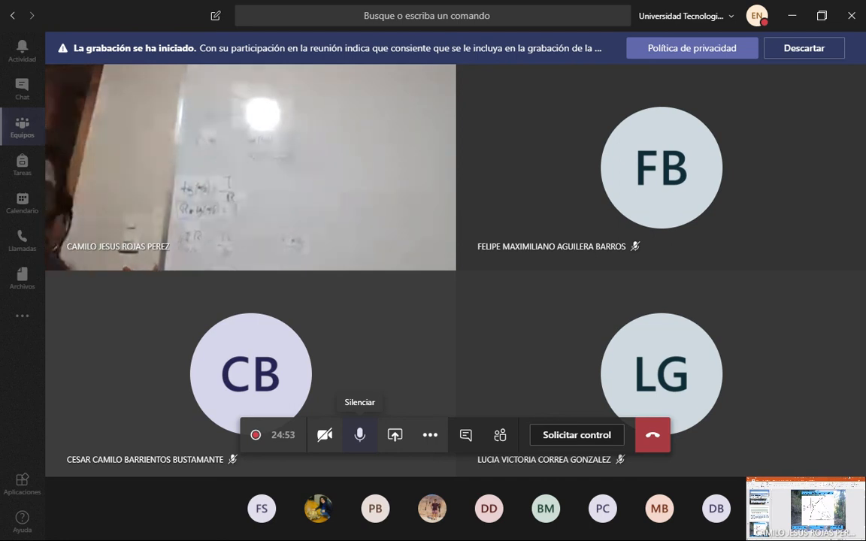
Mute the microphone in the meeting and dismiss the notice that recording has started.
{"action": "left_click", "coordinate": [360, 435]}
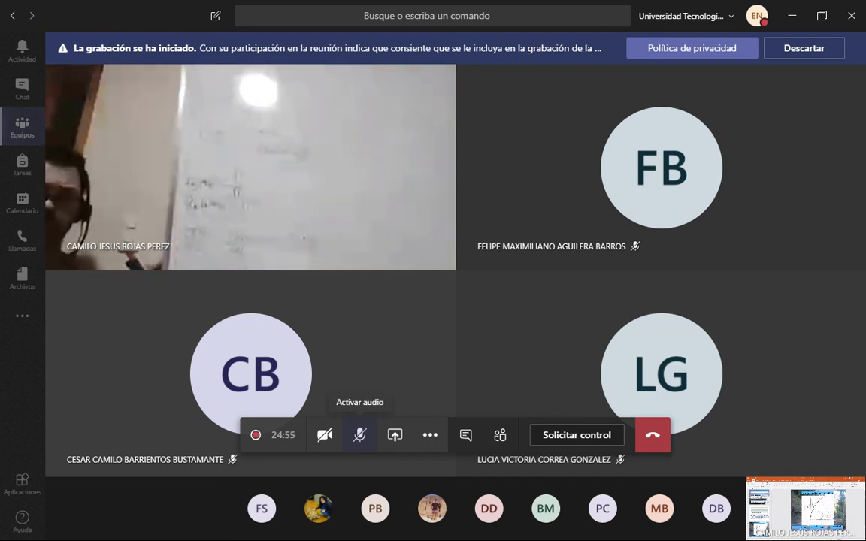
{"action": "left_click", "coordinate": [360, 435]}
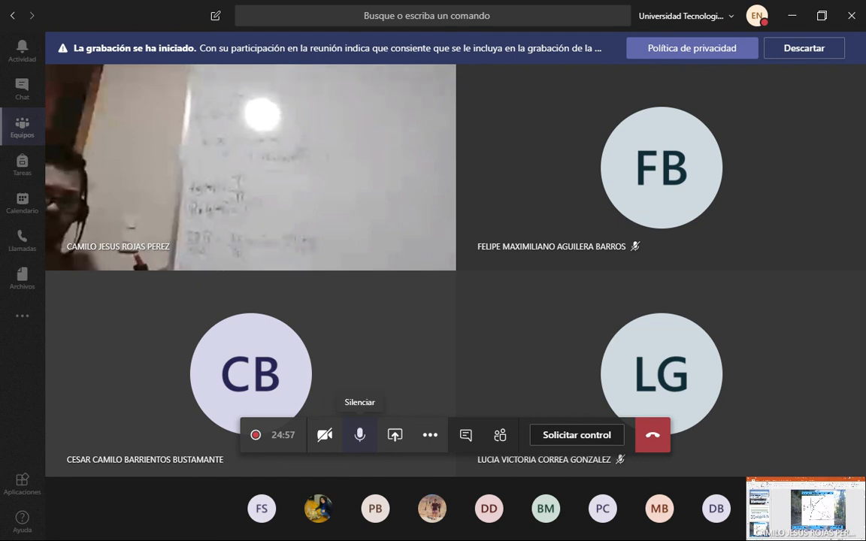
{"action": "left_click", "coordinate": [360, 435]}
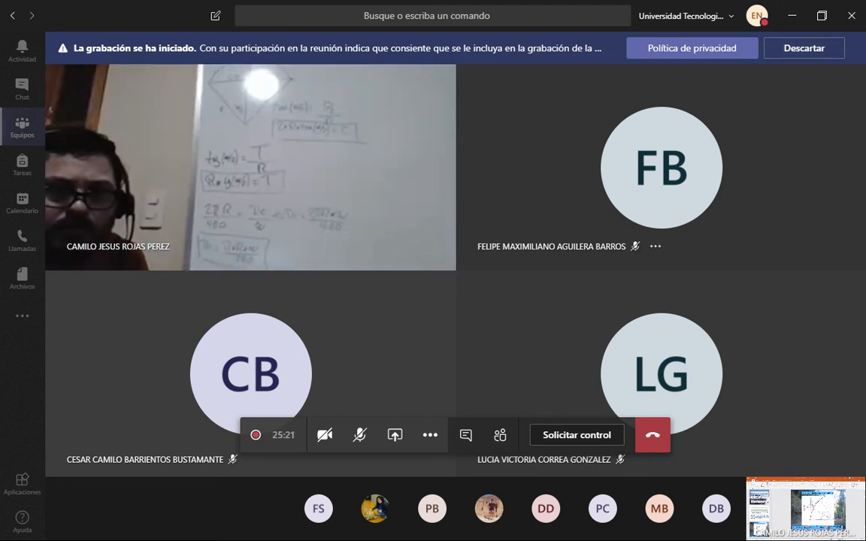
{"action": "left_click", "coordinate": [804, 48]}
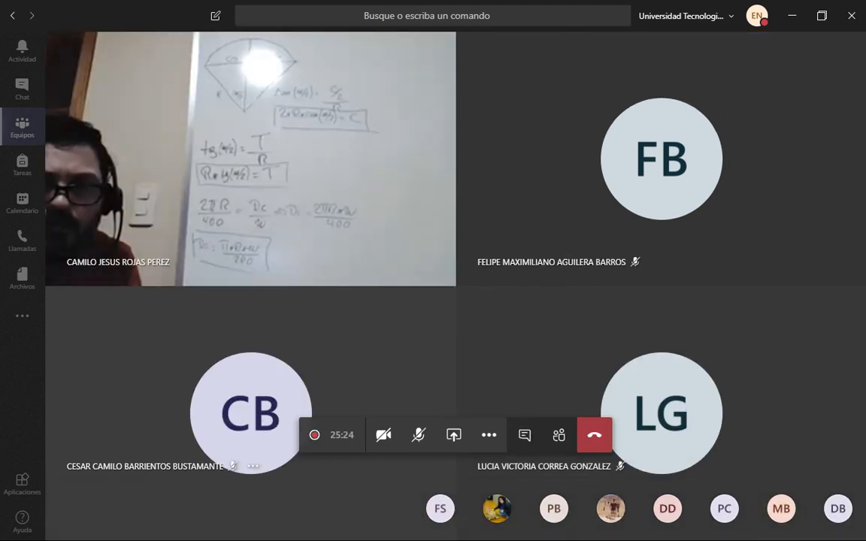
Unmute the microphone for a short remark, mute it again and lower the system volume.
{"action": "left_click", "coordinate": [419, 434]}
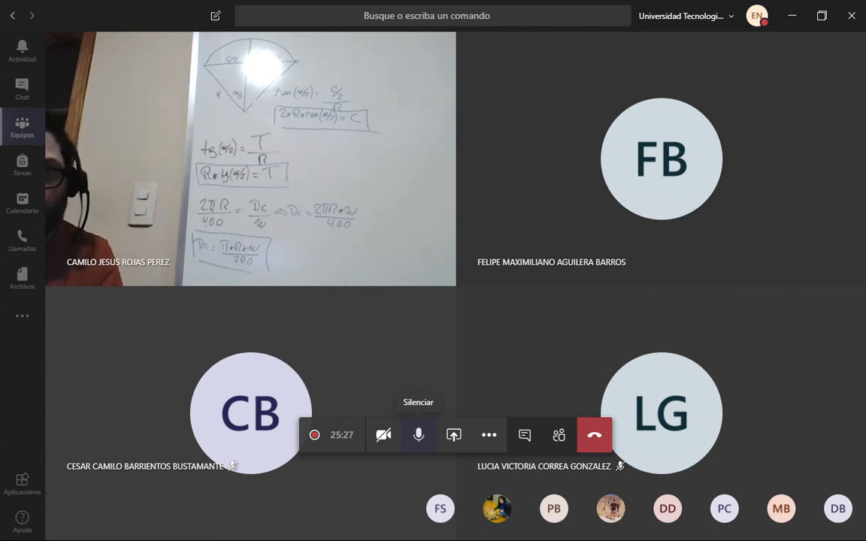
{"action": "left_click", "coordinate": [418, 435]}
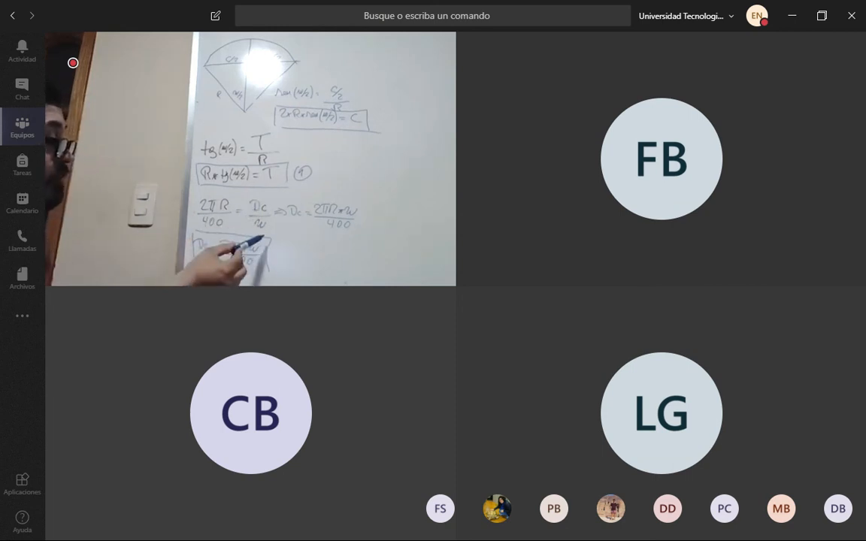
{"action": "key", "text": "XF86AudioLowerVolume"}
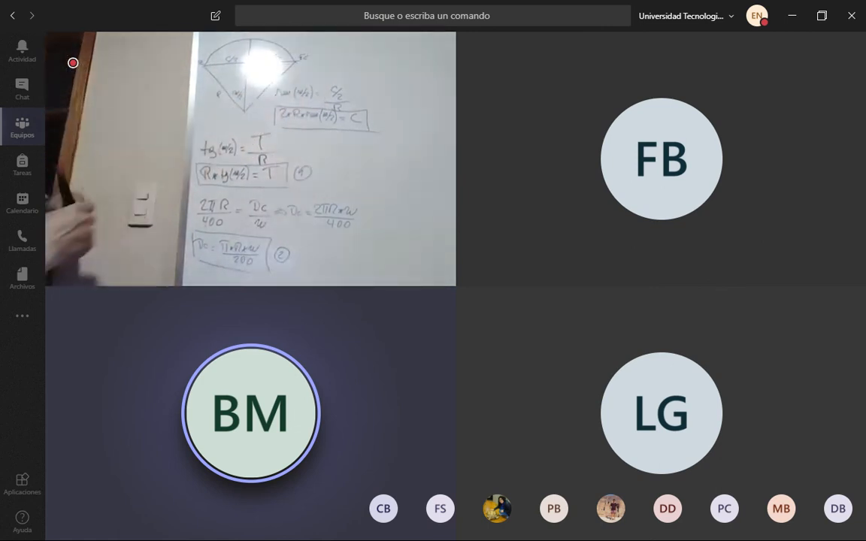
Try fitting the presenter's video to its frame and undo that fit.
{"action": "mouse_move", "coordinate": [419, 436]}
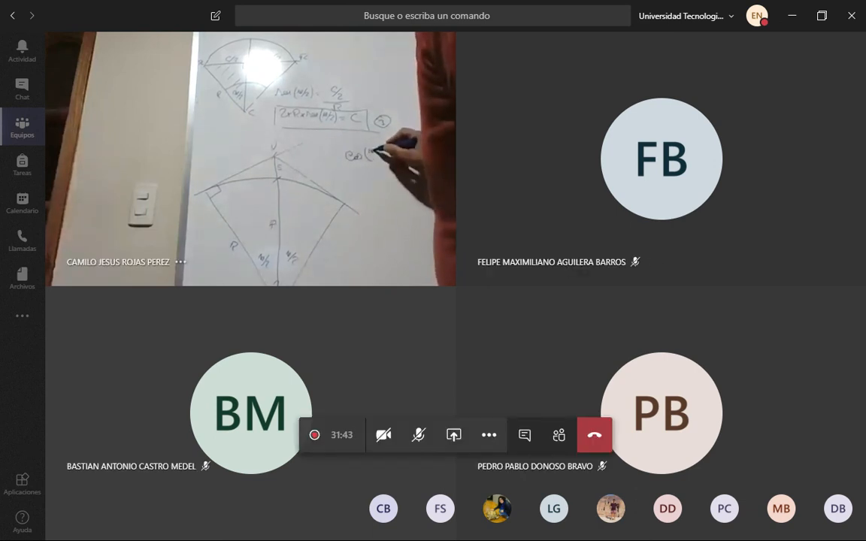
{"action": "right_click", "coordinate": [232, 154]}
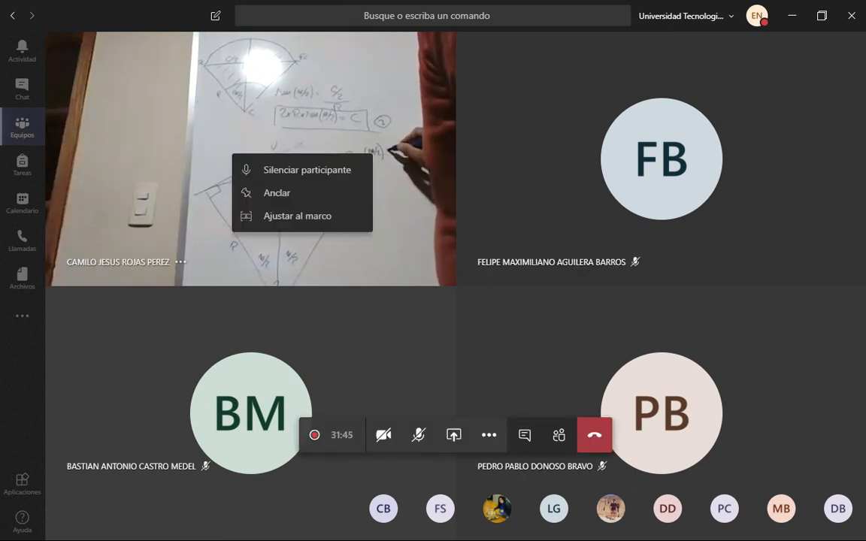
{"action": "left_click", "coordinate": [297, 216]}
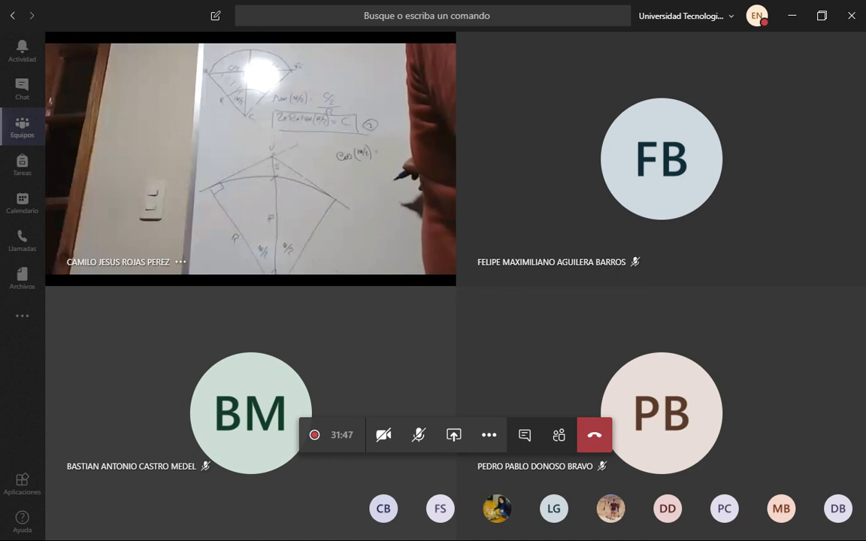
{"action": "right_click", "coordinate": [248, 233]}
{"action": "left_click", "coordinate": [301, 289]}
{"action": "right_click", "coordinate": [284, 228]}
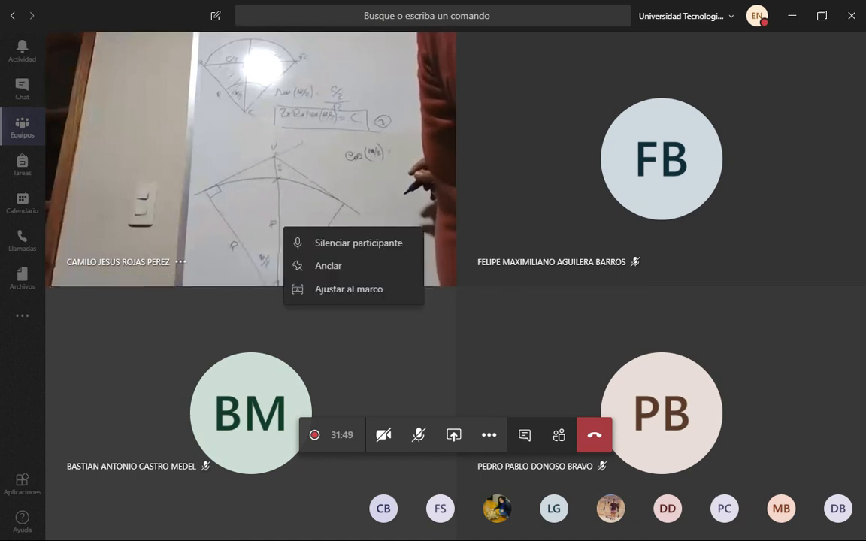
{"action": "key", "text": "Escape"}
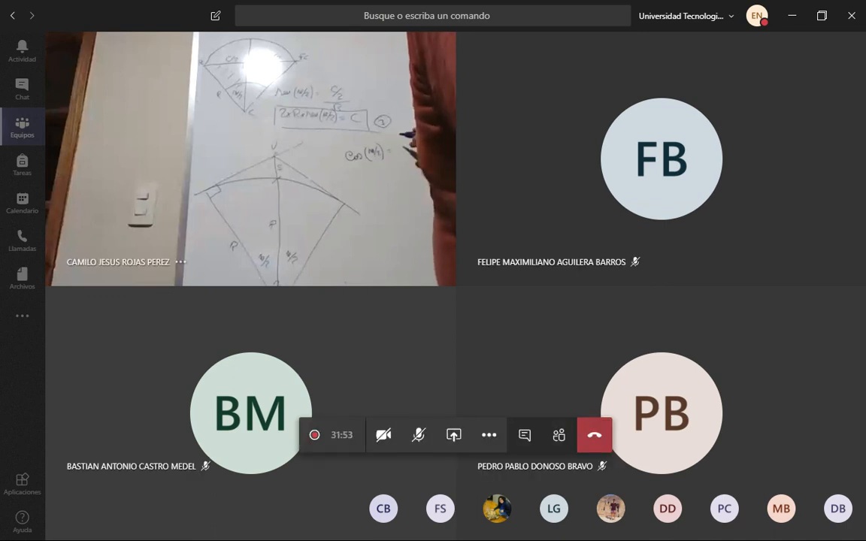
{"action": "mouse_move", "coordinate": [118, 262]}
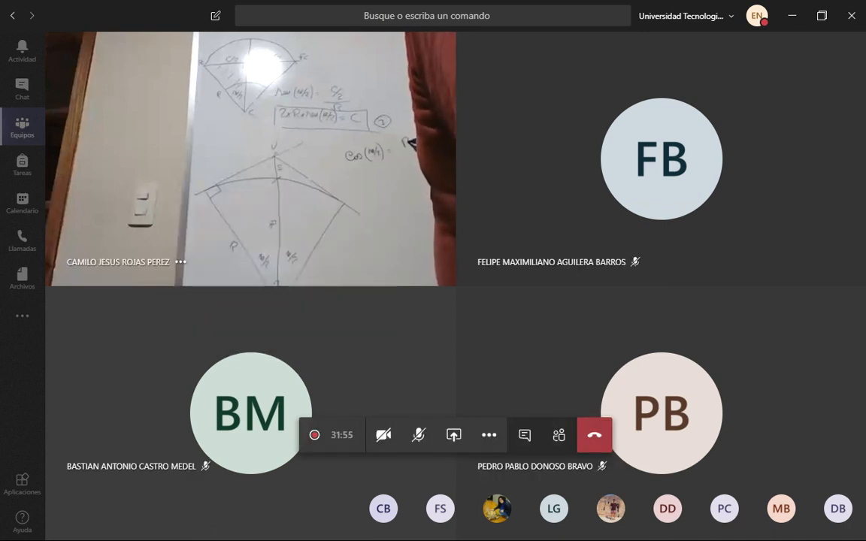
{"action": "left_click", "coordinate": [181, 261]}
{"action": "left_click", "coordinate": [180, 262]}
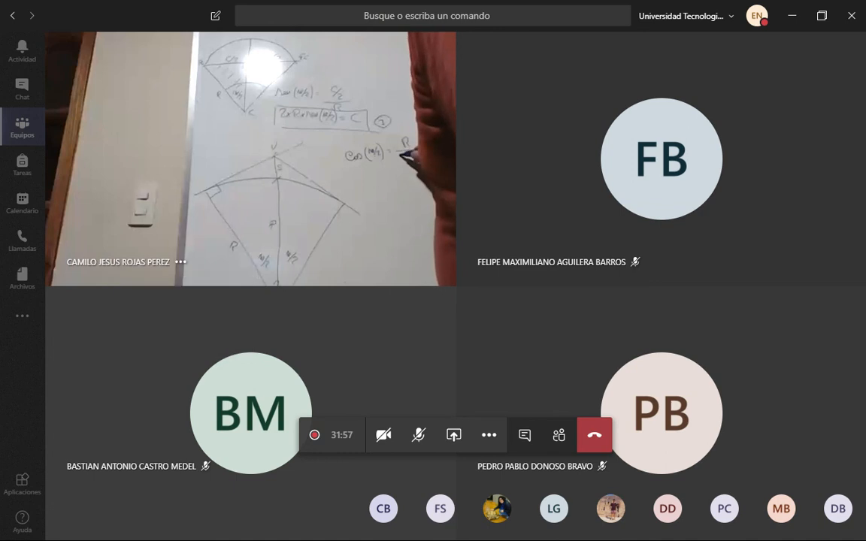
{"action": "mouse_move", "coordinate": [150, 262]}
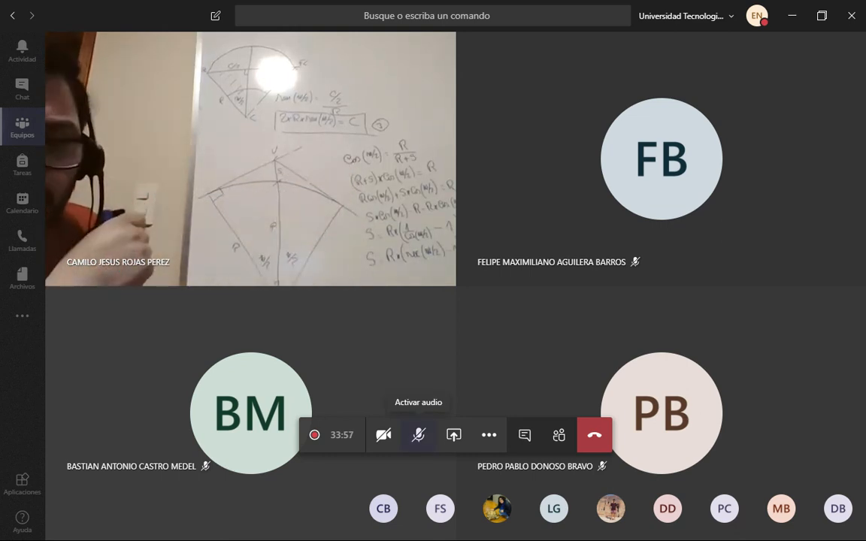
Unmute the microphone for each spoken reply to the whiteboard explanation and leave it muted.
{"action": "left_click", "coordinate": [418, 435]}
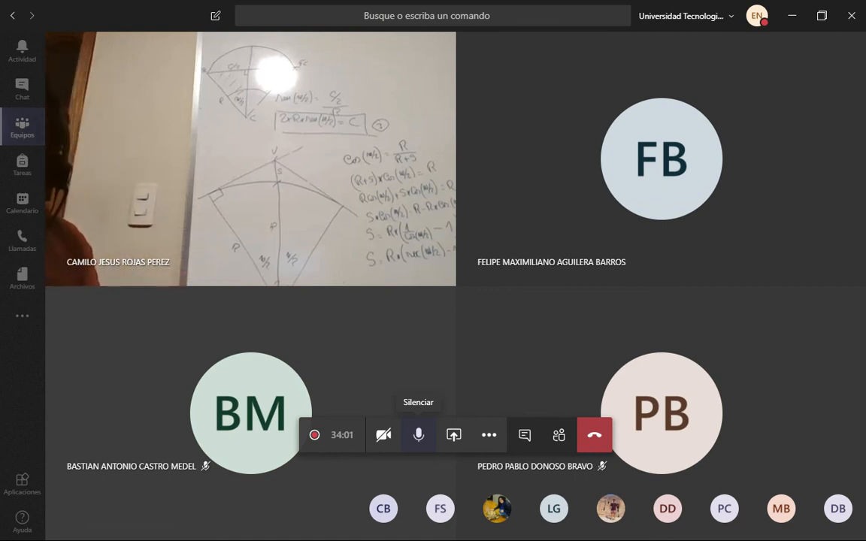
{"action": "left_click", "coordinate": [418, 434]}
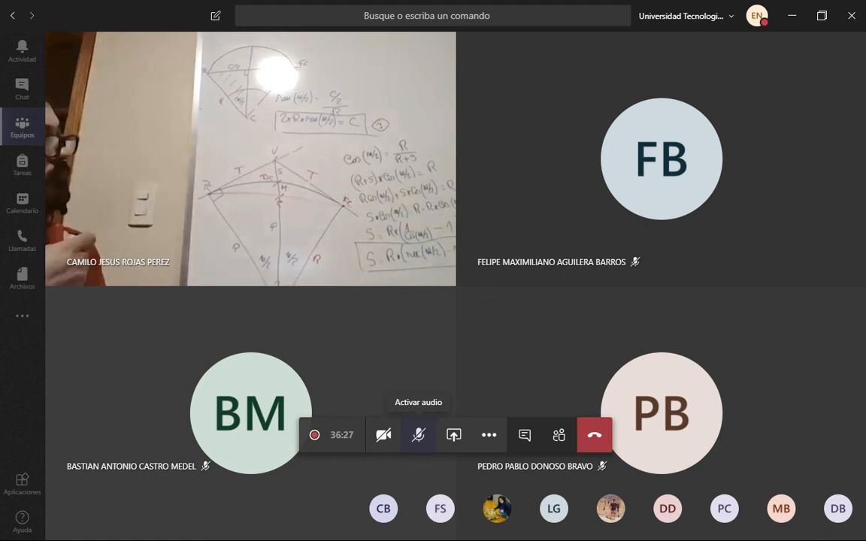
{"action": "left_click", "coordinate": [418, 435]}
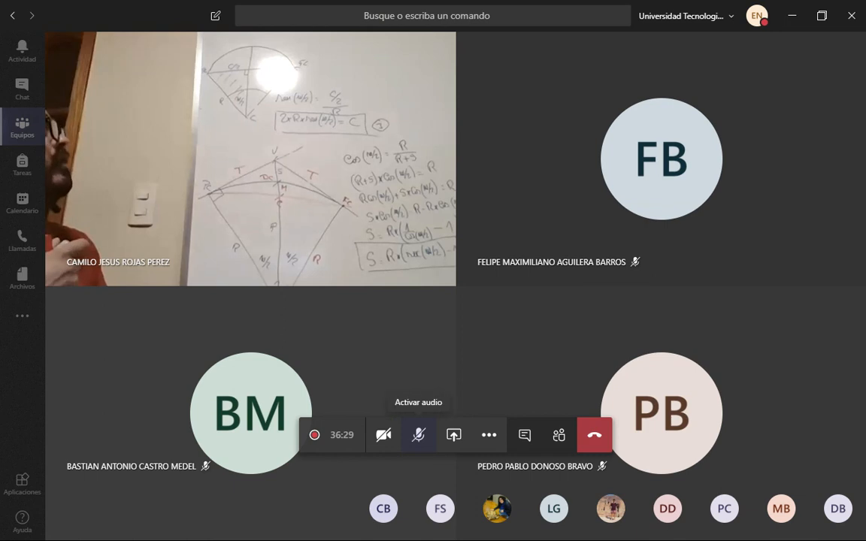
{"action": "left_click", "coordinate": [418, 435]}
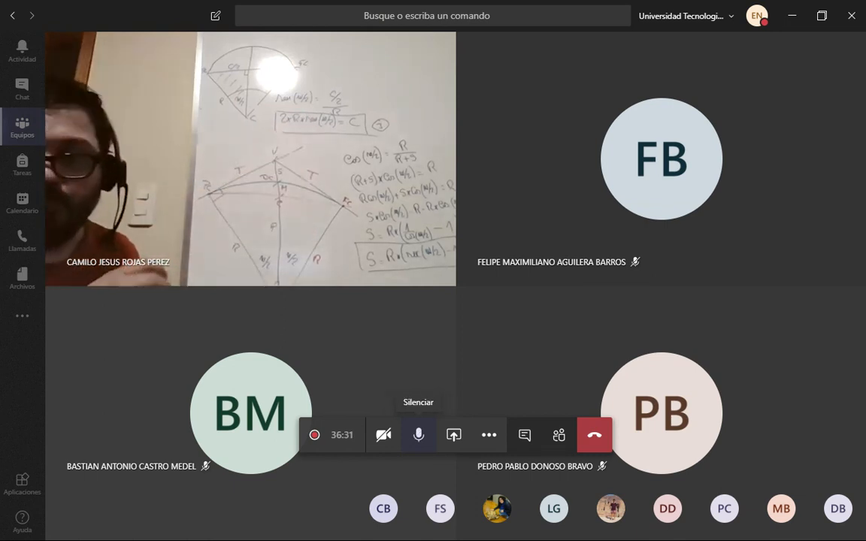
{"action": "left_click", "coordinate": [418, 435]}
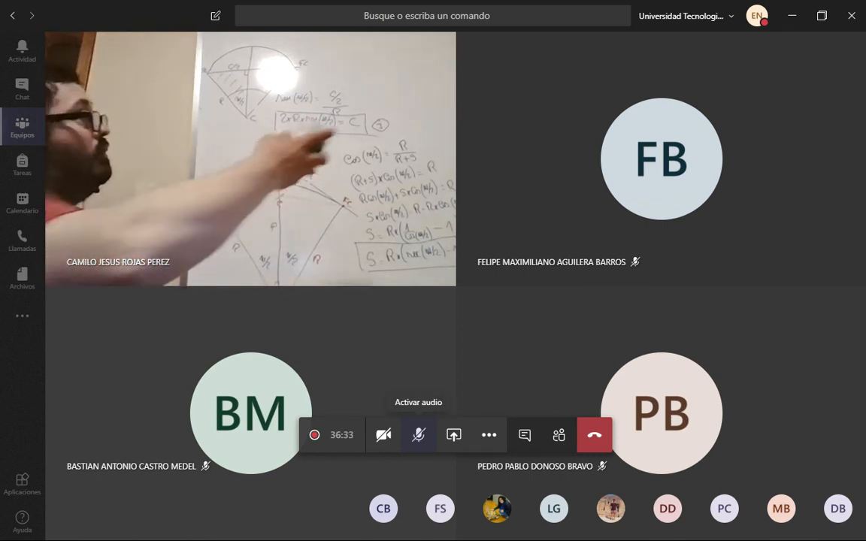
{"action": "left_click", "coordinate": [418, 435]}
{"action": "left_click", "coordinate": [418, 435]}
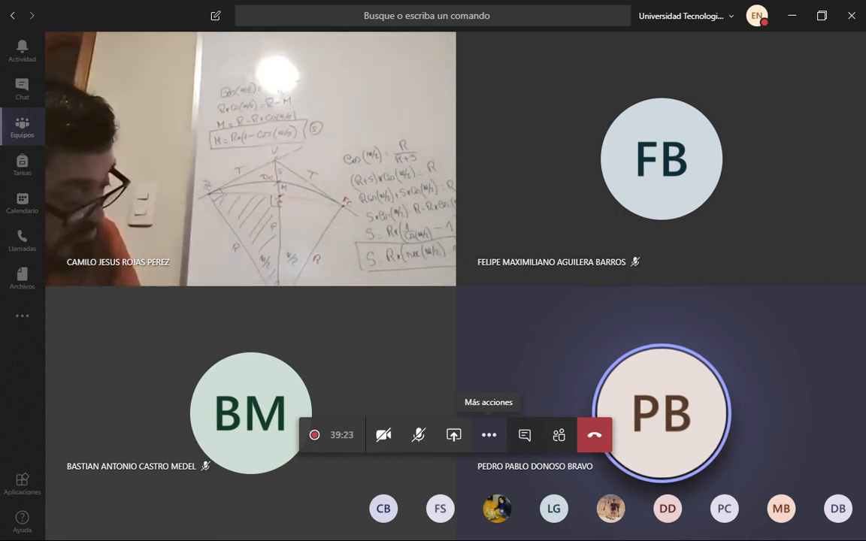
Unmute the microphone to talk with the class around the start of the drawing share and mute it again.
{"action": "left_click", "coordinate": [419, 435]}
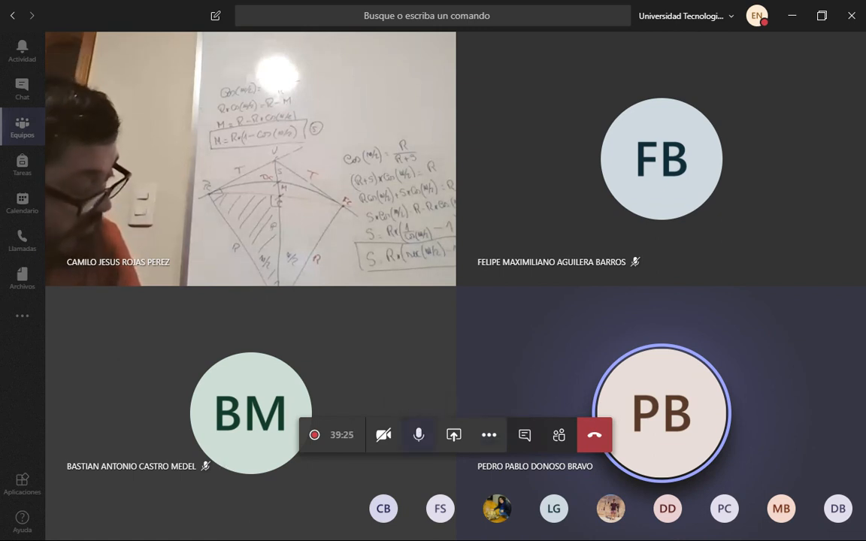
{"action": "left_click", "coordinate": [418, 434]}
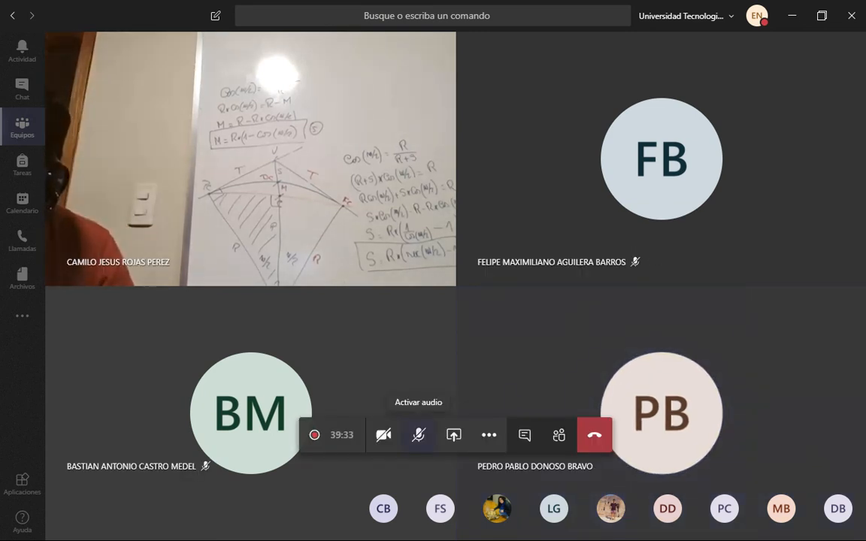
{"action": "left_click", "coordinate": [419, 435]}
{"action": "left_click", "coordinate": [419, 435]}
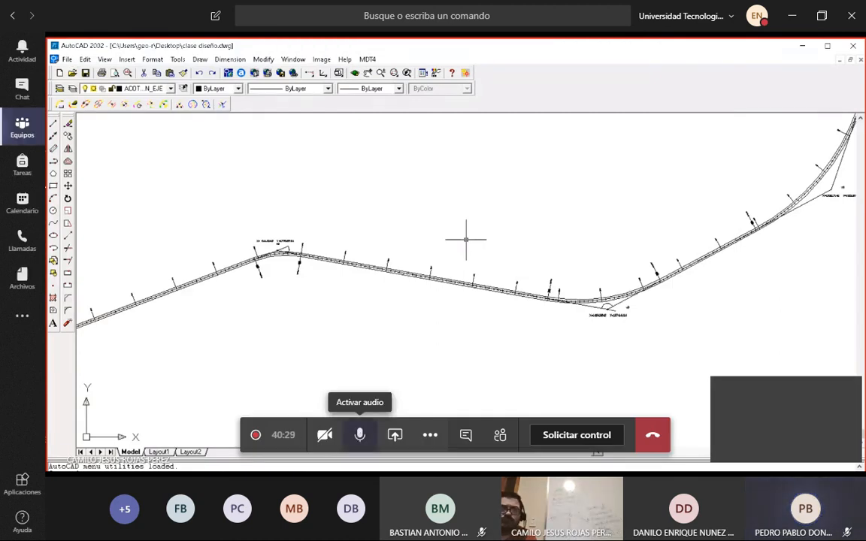
{"action": "left_click", "coordinate": [360, 435]}
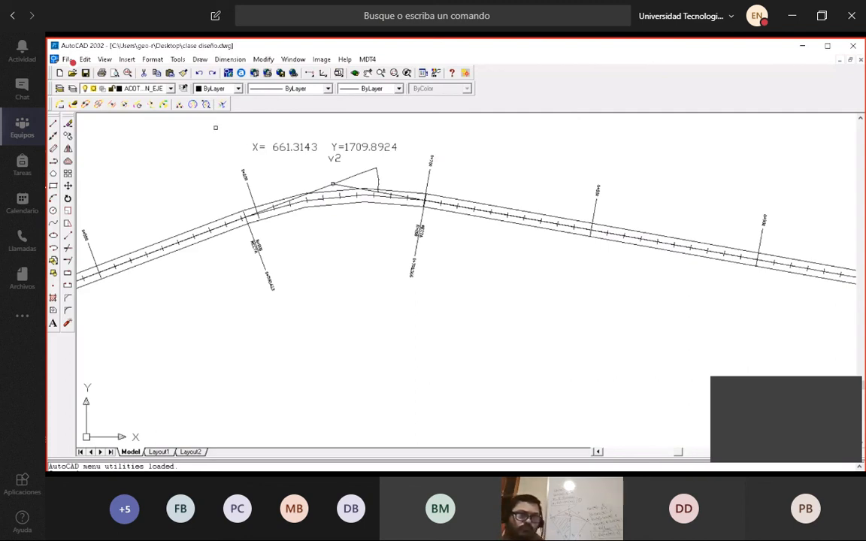
Examine the radius and station labels at the start of curve v2 in the shared road alignment.
{"action": "scroll", "coordinate": [292, 215], "scroll_direction": "down", "scroll_amount": 3}
{"action": "scroll", "coordinate": [291, 216], "scroll_direction": "down", "scroll_amount": 2}
{"action": "scroll", "coordinate": [292, 216], "scroll_direction": "up", "scroll_amount": 4}
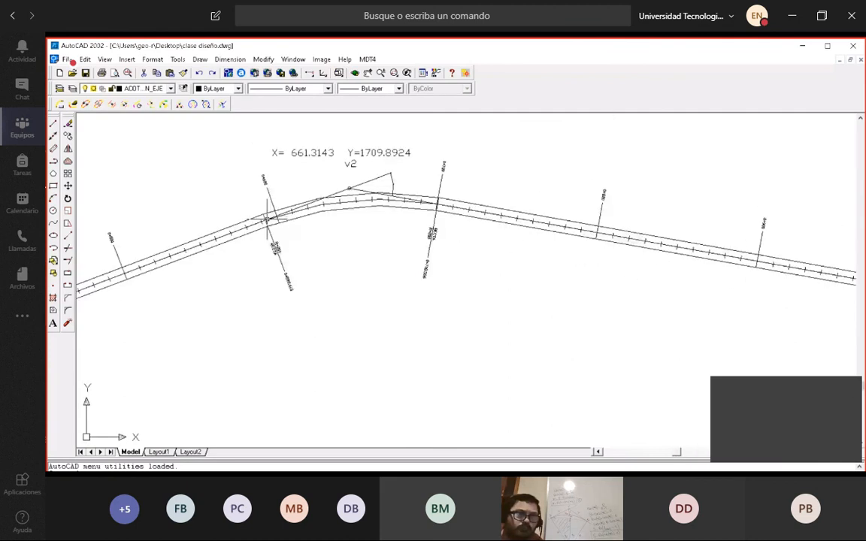
{"action": "scroll", "coordinate": [273, 258], "scroll_direction": "up", "scroll_amount": 5}
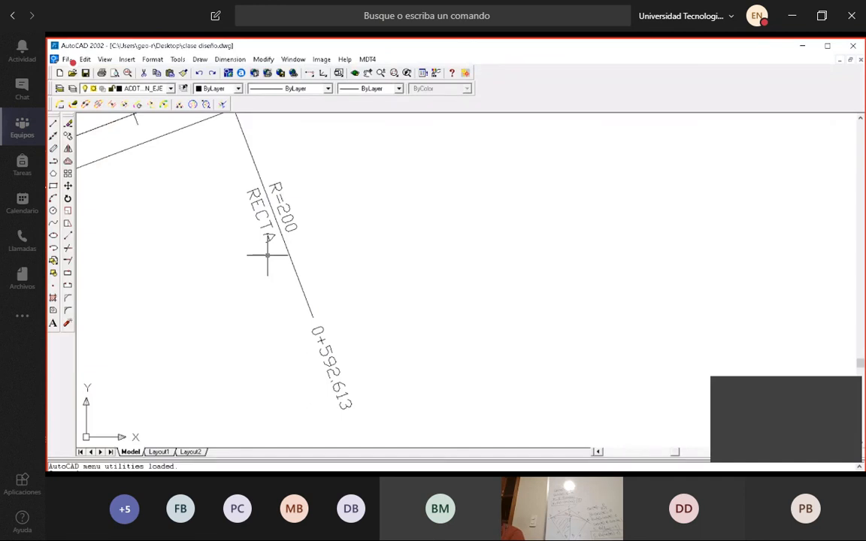
Unmute the microphone for each comment on the v3 curve and the R=500 curve, muting it after each one.
{"action": "left_click", "coordinate": [360, 435]}
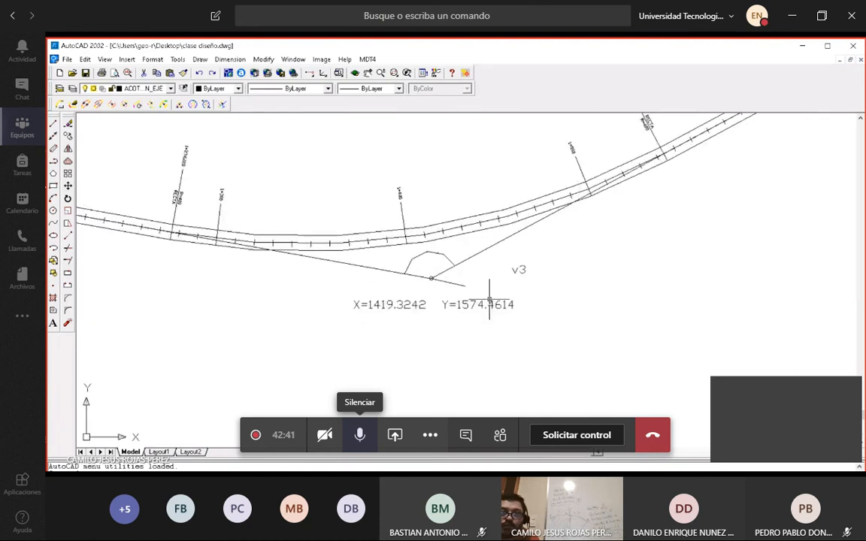
{"action": "left_click", "coordinate": [360, 434]}
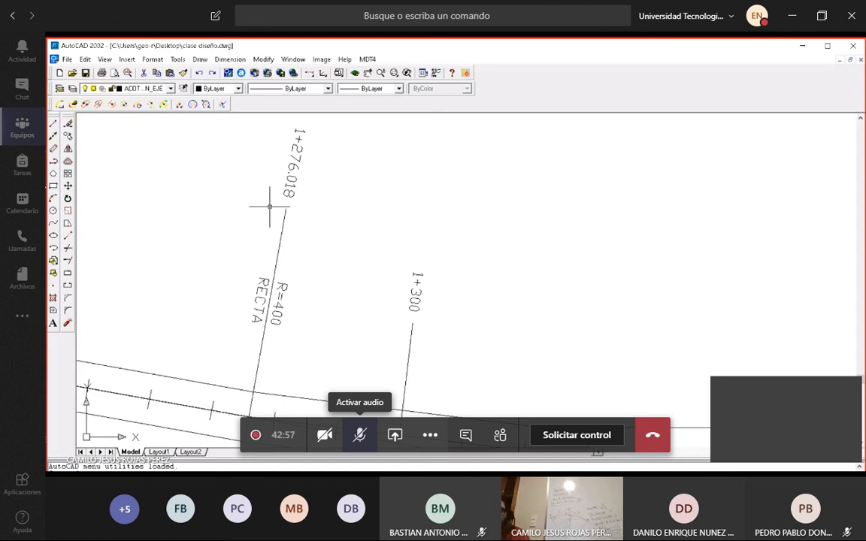
{"action": "left_click", "coordinate": [360, 434]}
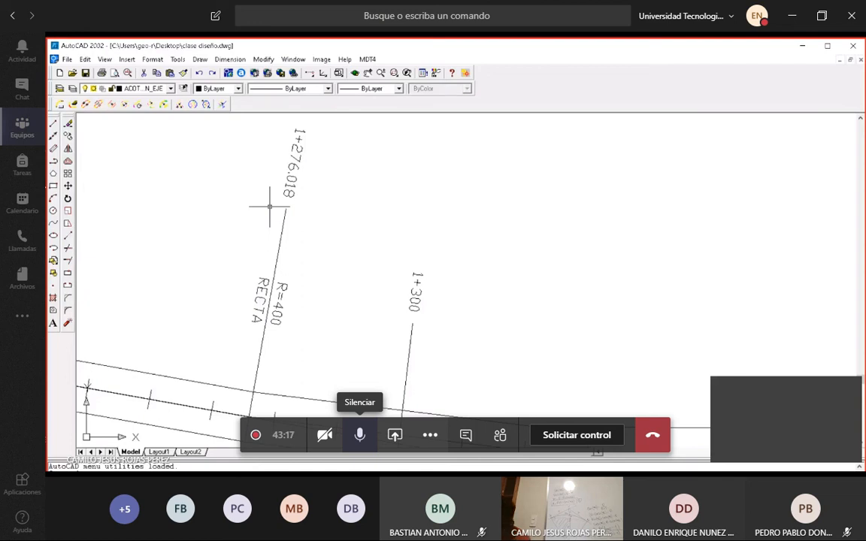
{"action": "left_click", "coordinate": [359, 435]}
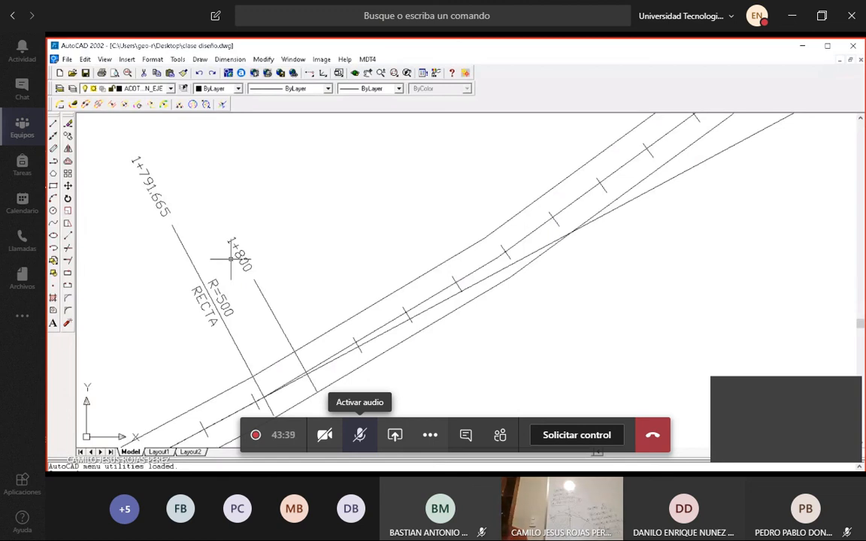
{"action": "left_click", "coordinate": [359, 434]}
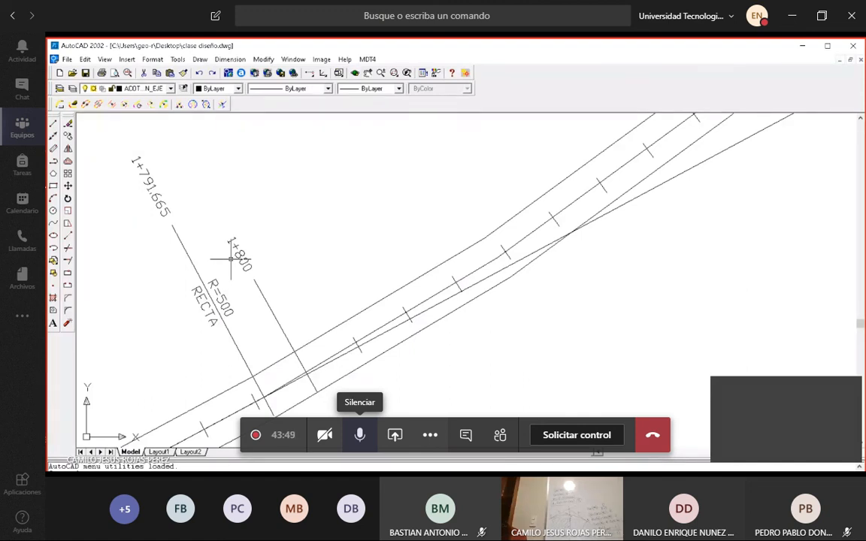
{"action": "left_click", "coordinate": [359, 435]}
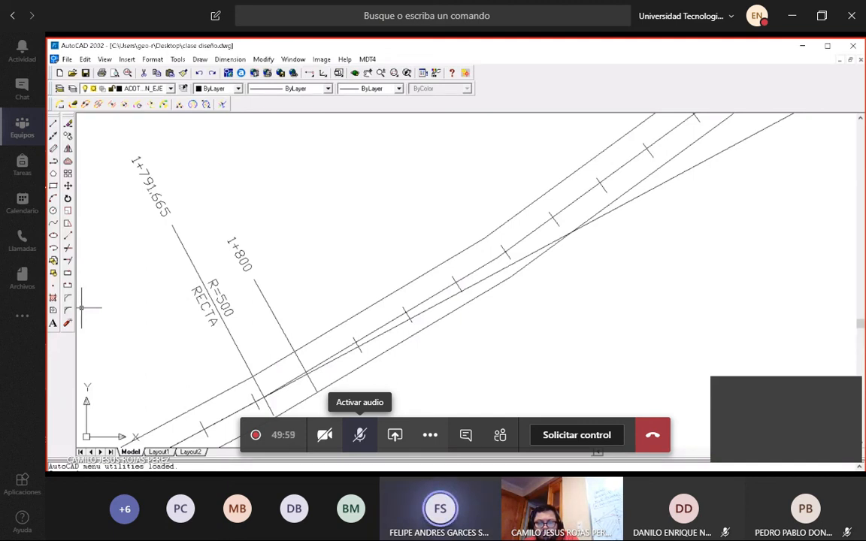
Raise the system volume and view the whole road alignment in the shared drawing.
{"action": "key", "text": "XF86AudioRaiseVolume"}
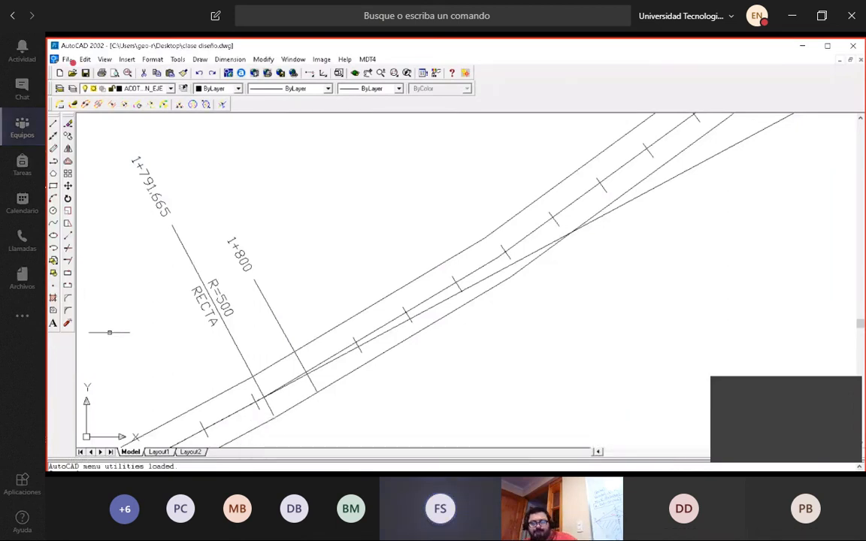
{"action": "scroll", "coordinate": [338, 272], "scroll_direction": "down", "scroll_amount": 5}
{"action": "scroll", "coordinate": [336, 278], "scroll_direction": "down", "scroll_amount": 5}
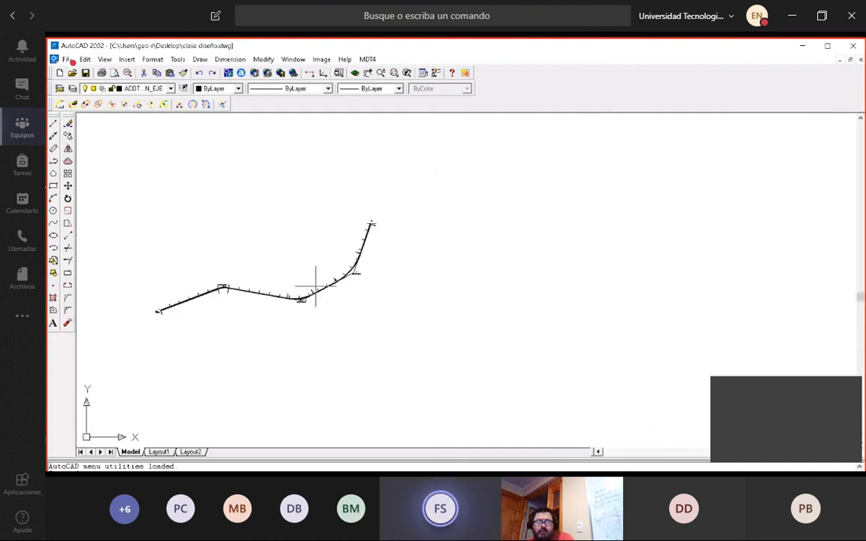
List the elements of the road alignment for editing and select its first curve, the one at vertex v2.
{"action": "scroll", "coordinate": [197, 289], "scroll_direction": "up", "scroll_amount": 5}
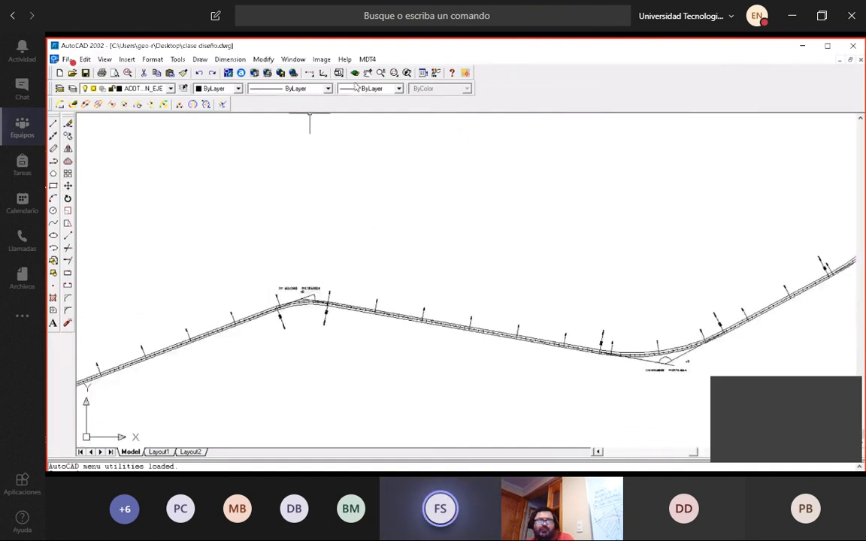
{"action": "left_click", "coordinate": [367, 59]}
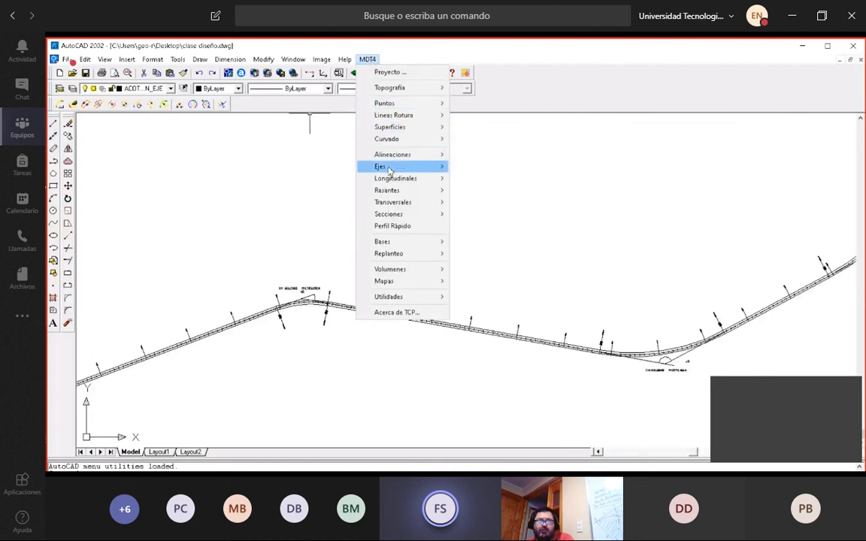
{"action": "mouse_move", "coordinate": [392, 155]}
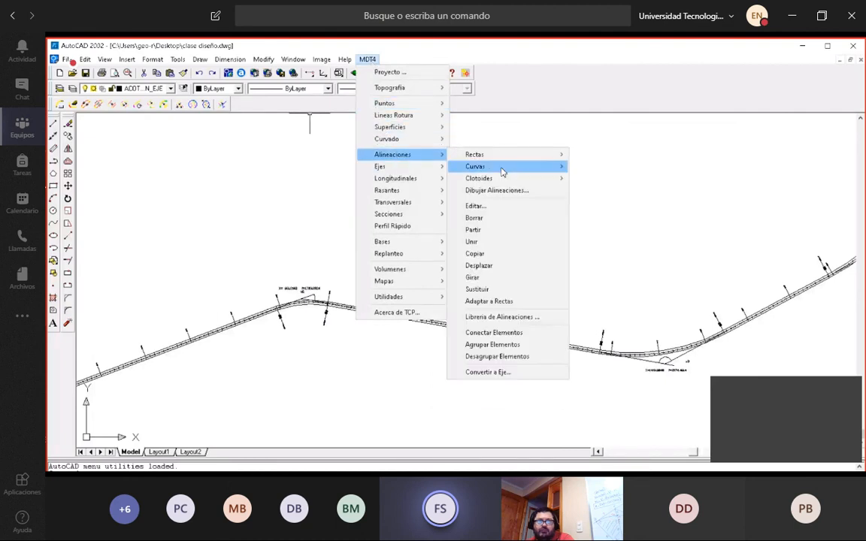
{"action": "left_click", "coordinate": [476, 206]}
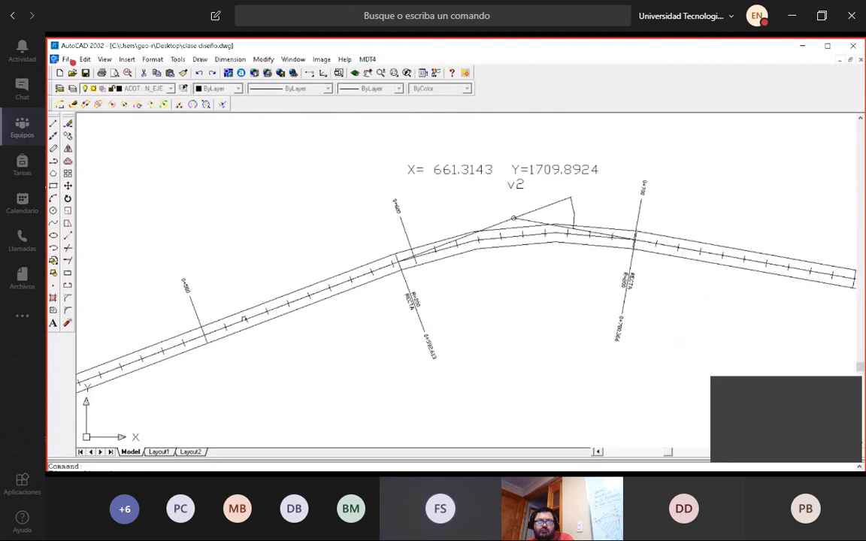
{"action": "left_click", "coordinate": [254, 310]}
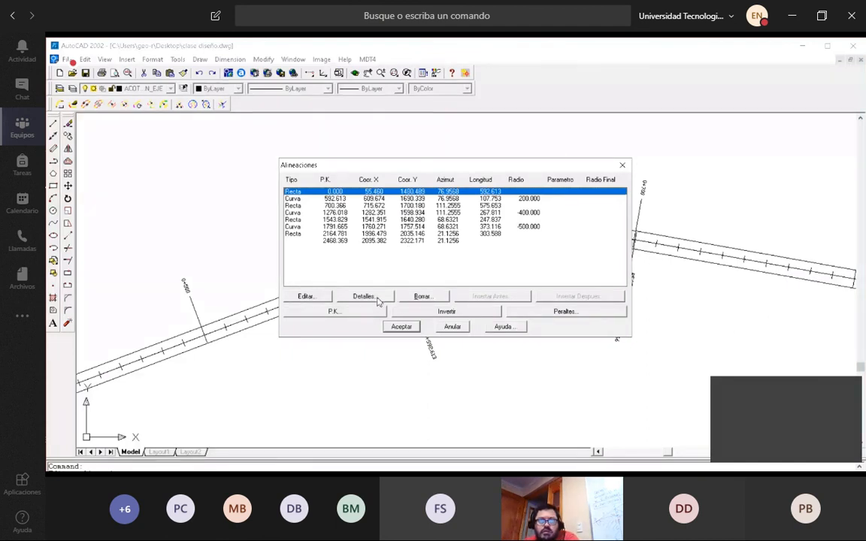
{"action": "left_click", "coordinate": [303, 199]}
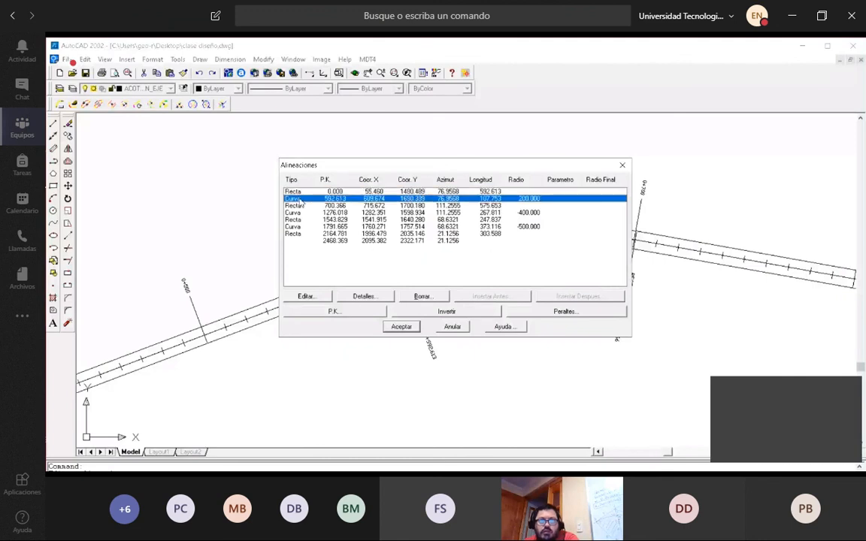
Try filling the selected curve's clothoid values from the instruction parameters, discarding the curve edit.
{"action": "left_click", "coordinate": [322, 297]}
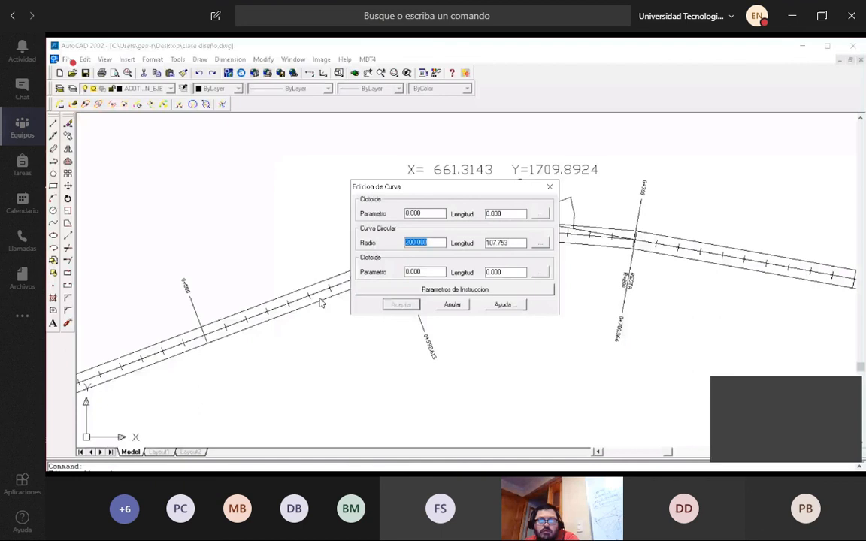
{"action": "left_click", "coordinate": [448, 292]}
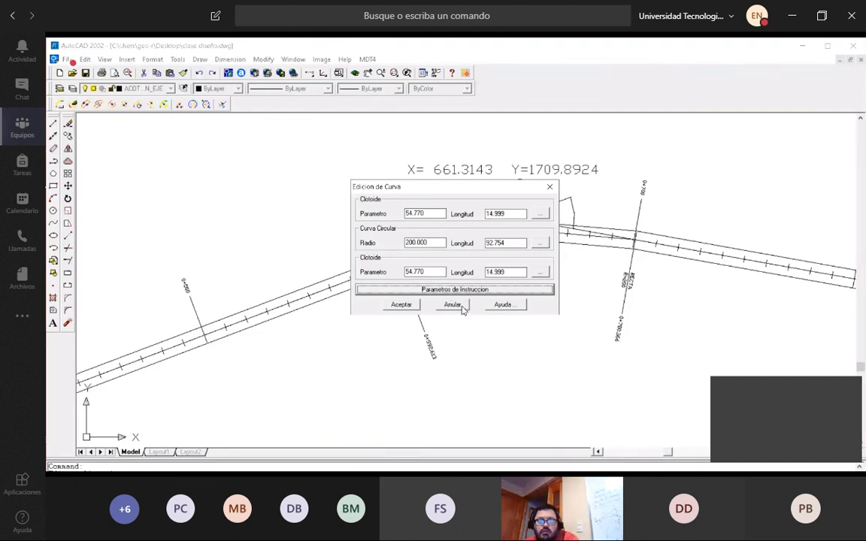
{"action": "left_click", "coordinate": [551, 186]}
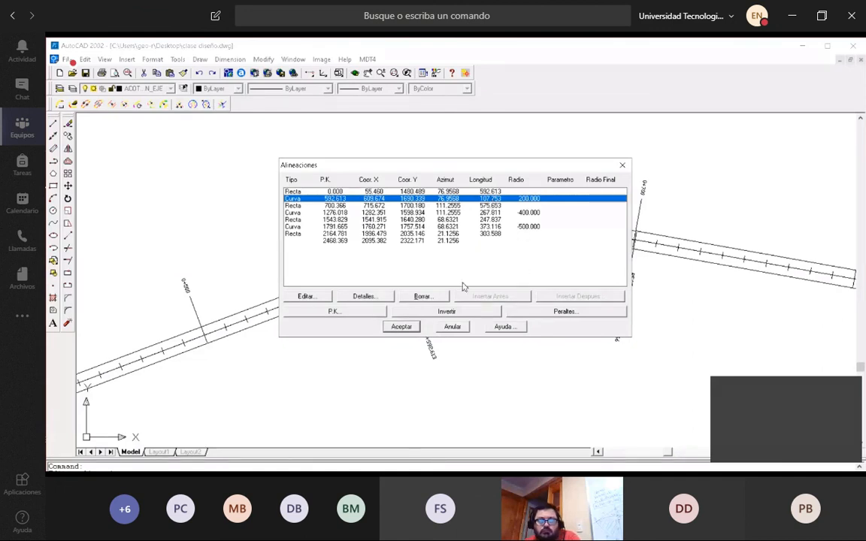
Check the edit values of the v2 curve without changing them, and view its detailed coordinates and magnitudes.
{"action": "left_click", "coordinate": [320, 297]}
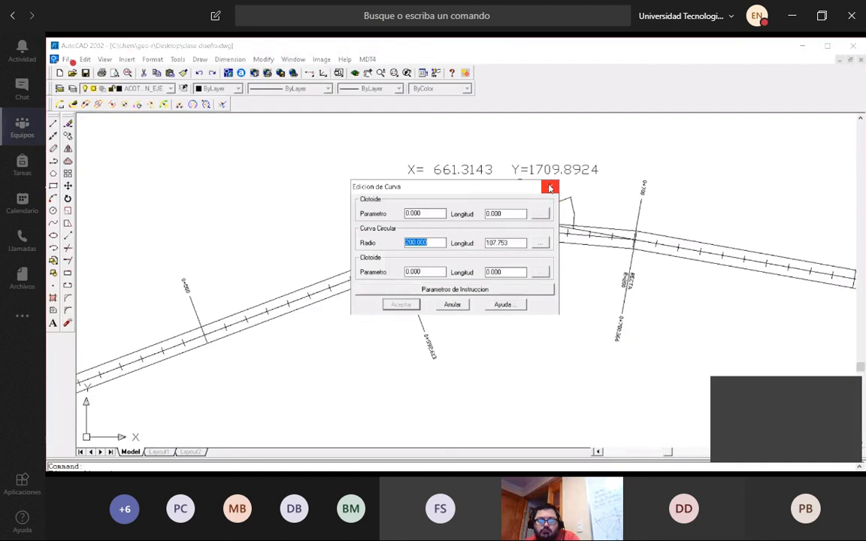
{"action": "left_click", "coordinate": [550, 187]}
{"action": "left_click", "coordinate": [364, 297]}
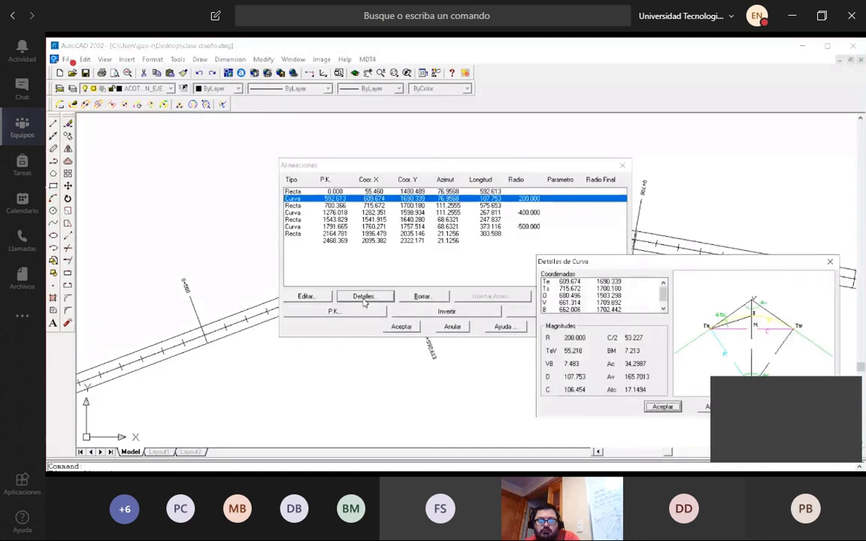
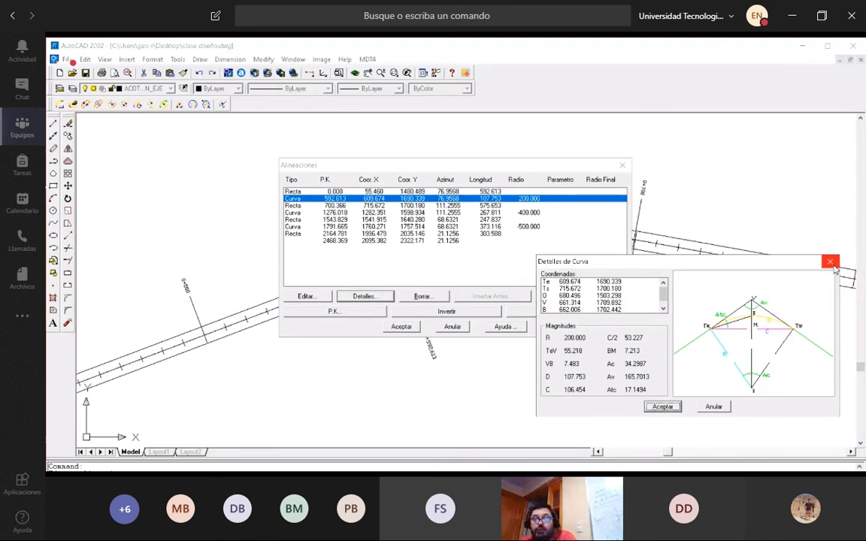
Close the first curve's details and view the detailed coordinates and magnitudes of the curve with radius -400.
{"action": "left_click", "coordinate": [830, 262]}
{"action": "left_click", "coordinate": [304, 213]}
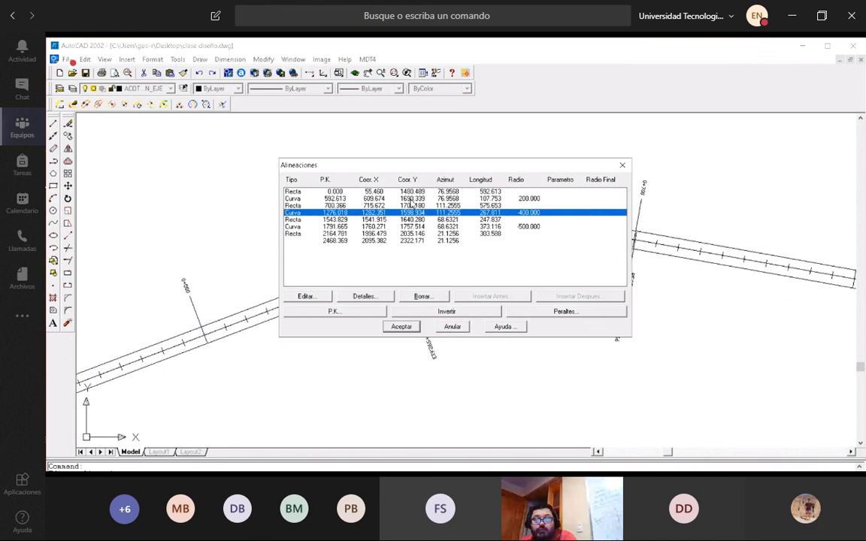
{"action": "left_click", "coordinate": [364, 296]}
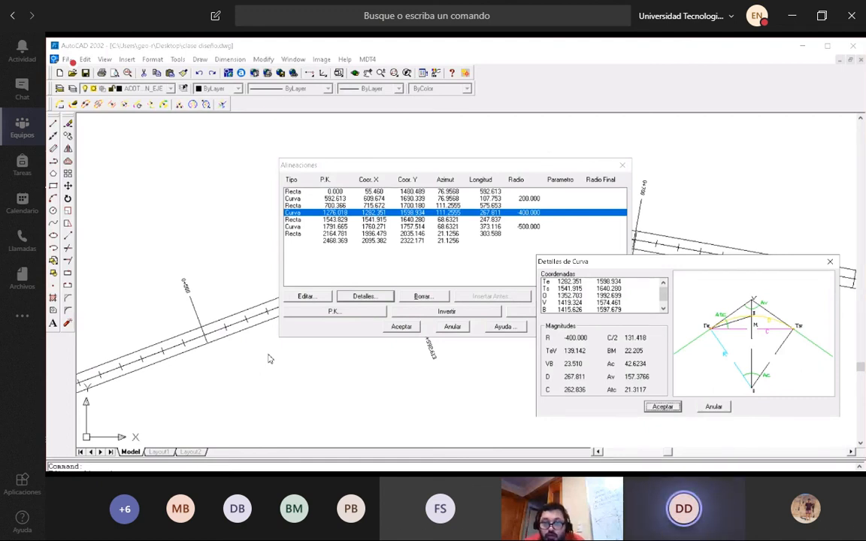
Unmute the meeting microphone to speak and mute it again, repeating this for a second intervention.
{"action": "left_click", "coordinate": [359, 435]}
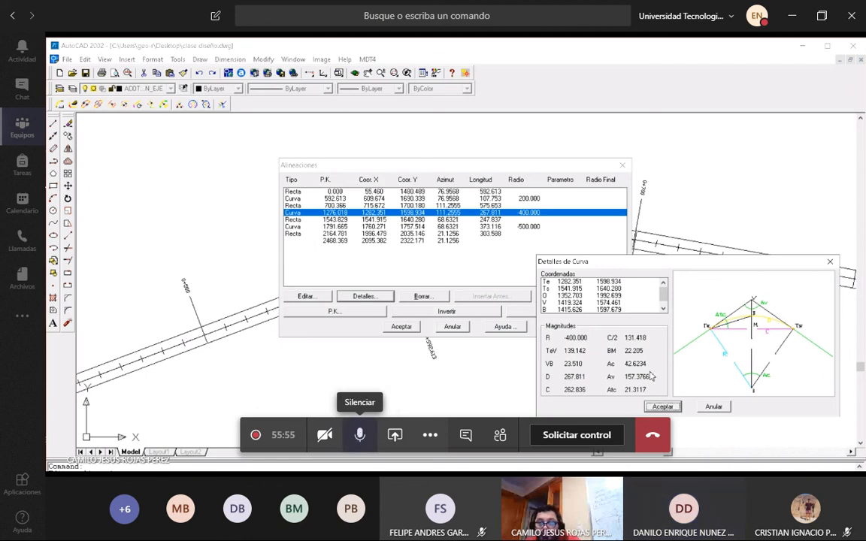
{"action": "left_click", "coordinate": [360, 434]}
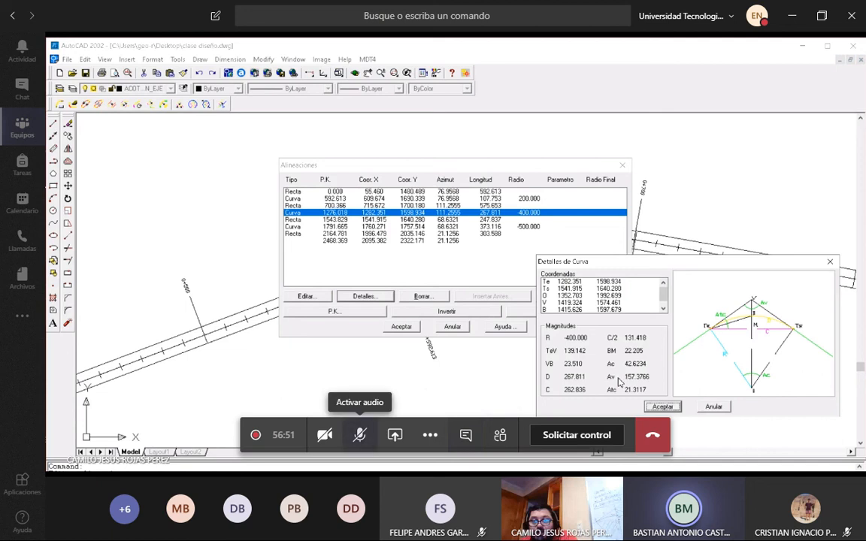
{"action": "left_click", "coordinate": [360, 435]}
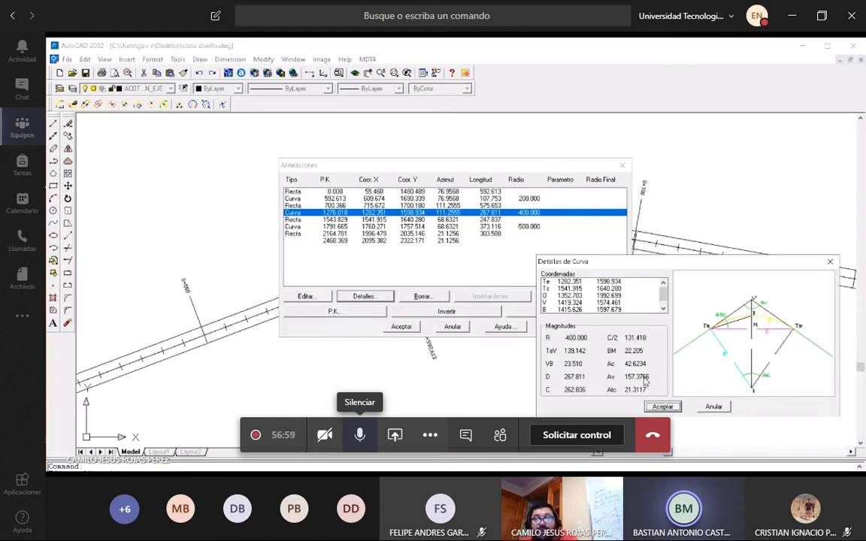
{"action": "left_click", "coordinate": [360, 434]}
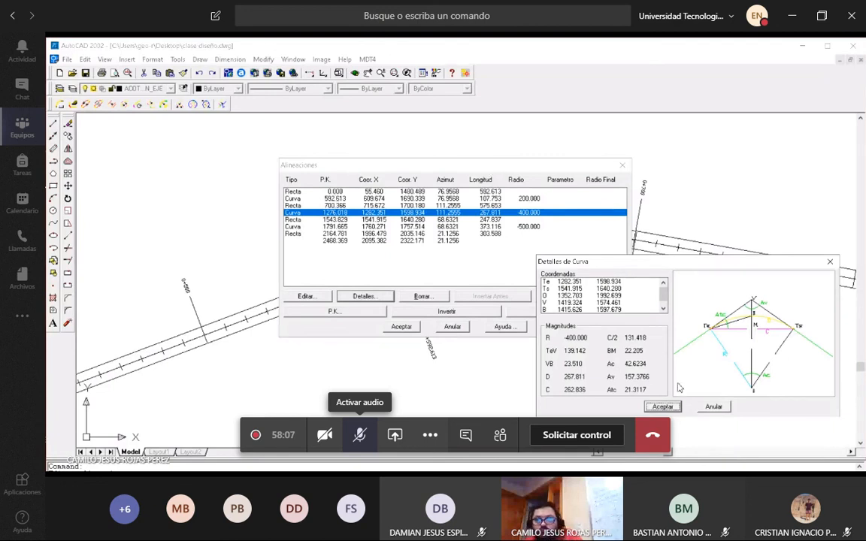
View the detailed coordinates and magnitudes of the curve with radius -500, briefly unmuting the meeting microphone to speak.
{"action": "left_click", "coordinate": [661, 407]}
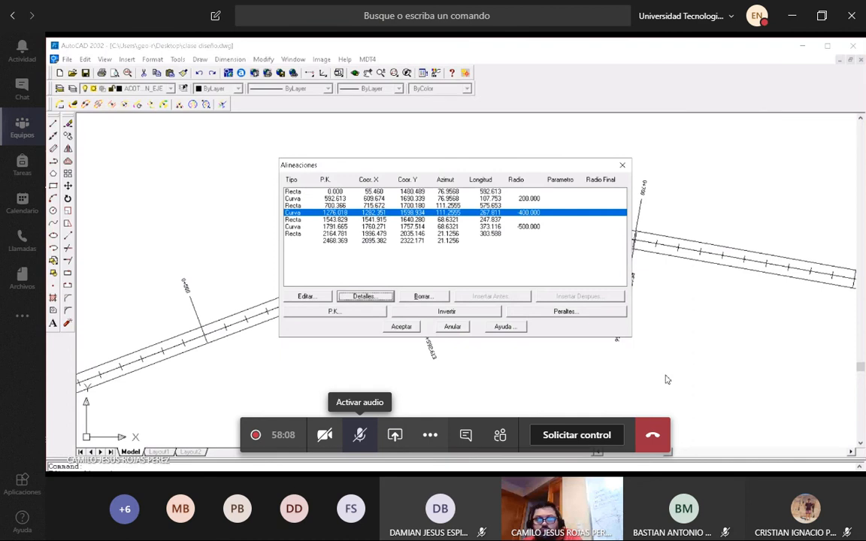
{"action": "left_click", "coordinate": [301, 227]}
{"action": "left_click", "coordinate": [364, 297]}
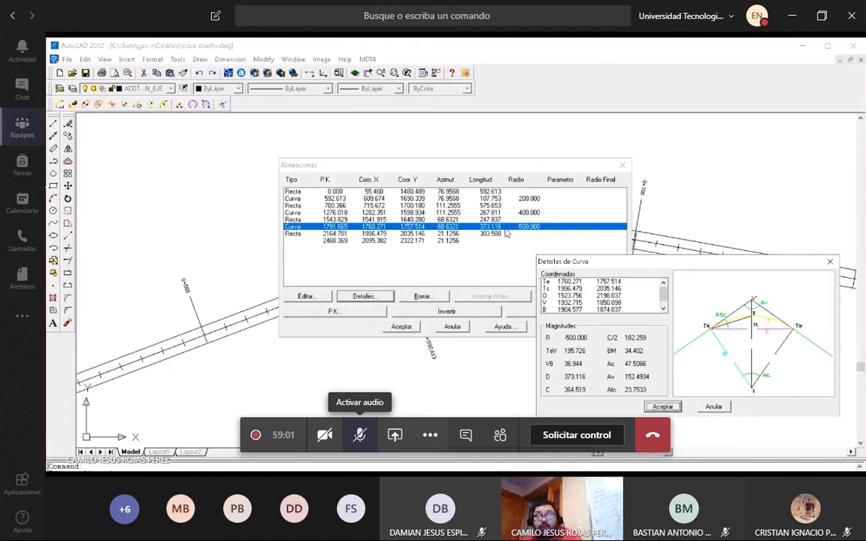
{"action": "left_click", "coordinate": [359, 434]}
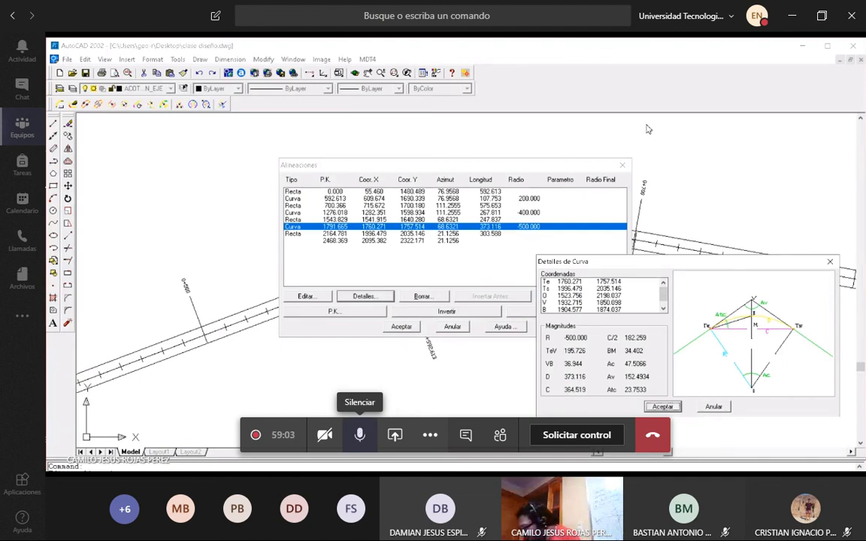
{"action": "left_click", "coordinate": [359, 434]}
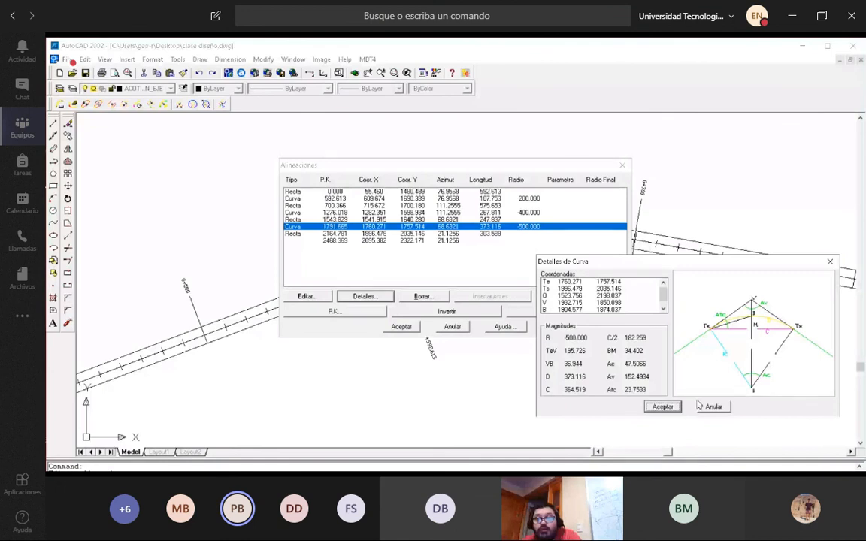
Review the details of the curve with radius 200 again and close the list of alignment elements.
{"action": "left_click", "coordinate": [662, 407]}
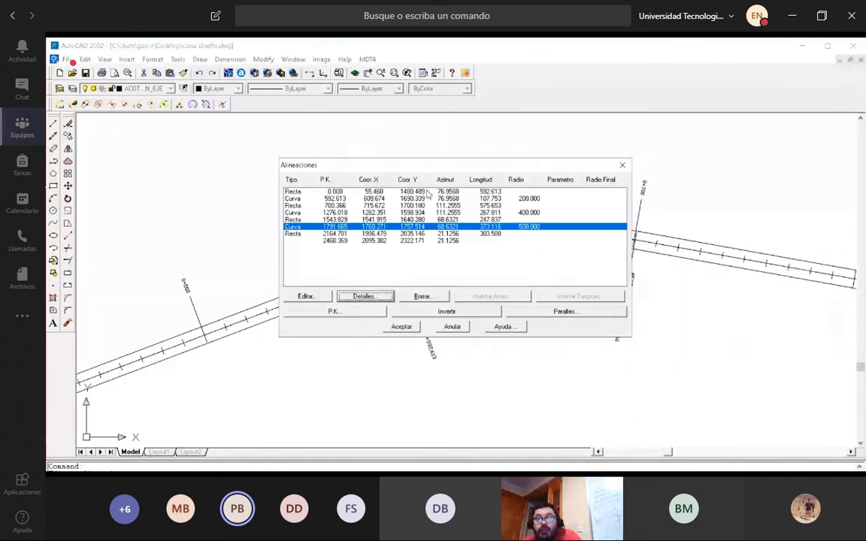
{"action": "left_click", "coordinate": [300, 199]}
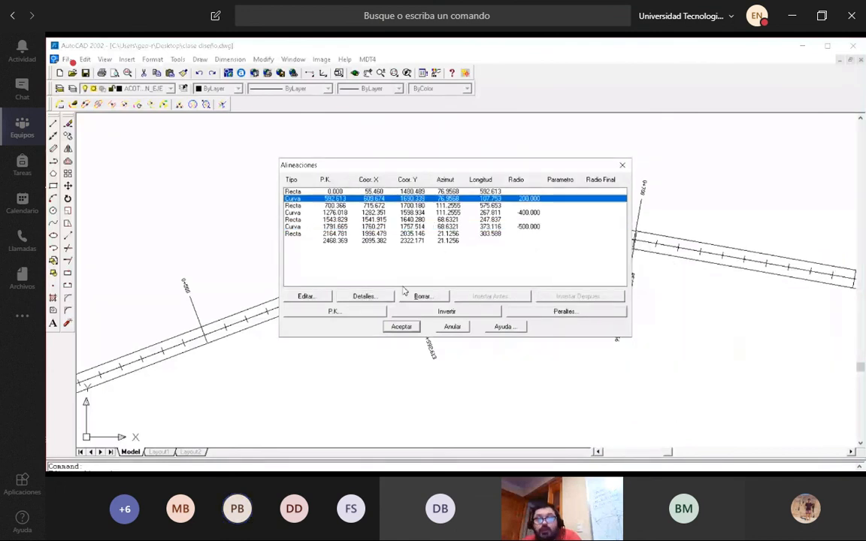
{"action": "left_click", "coordinate": [364, 296]}
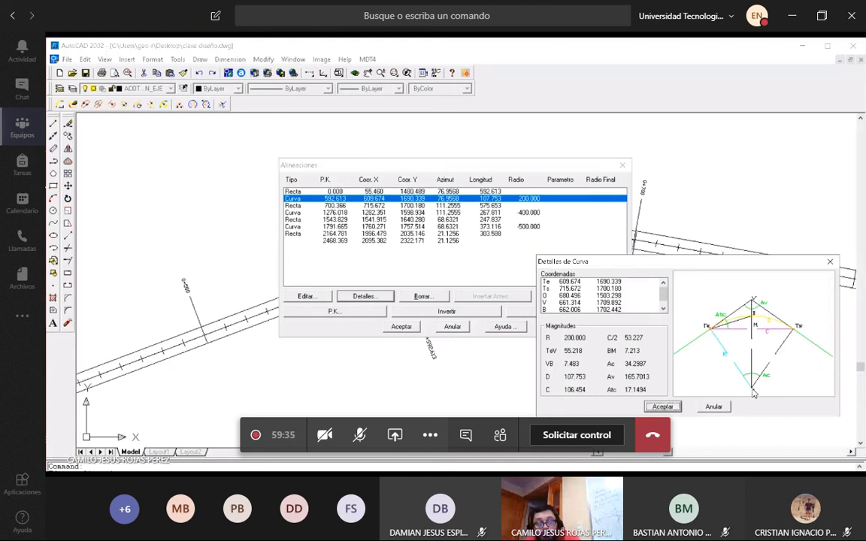
{"action": "left_click", "coordinate": [676, 407]}
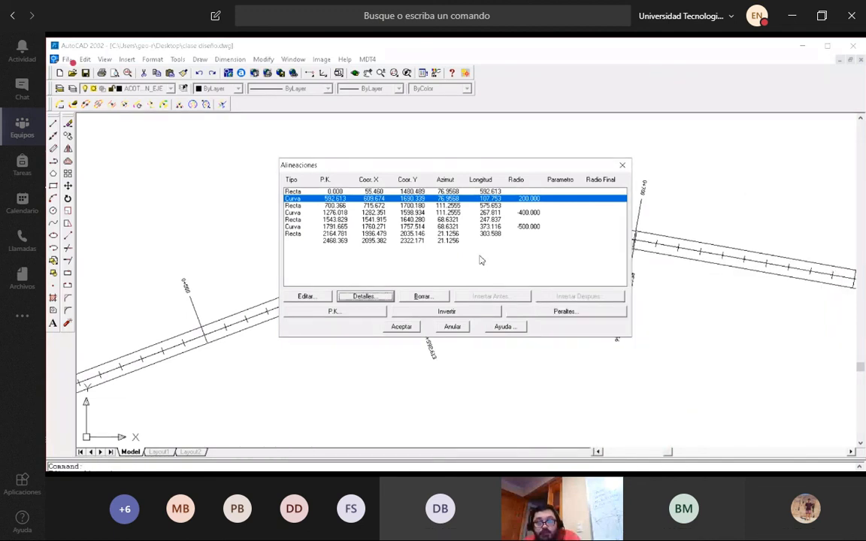
{"action": "left_click", "coordinate": [401, 327]}
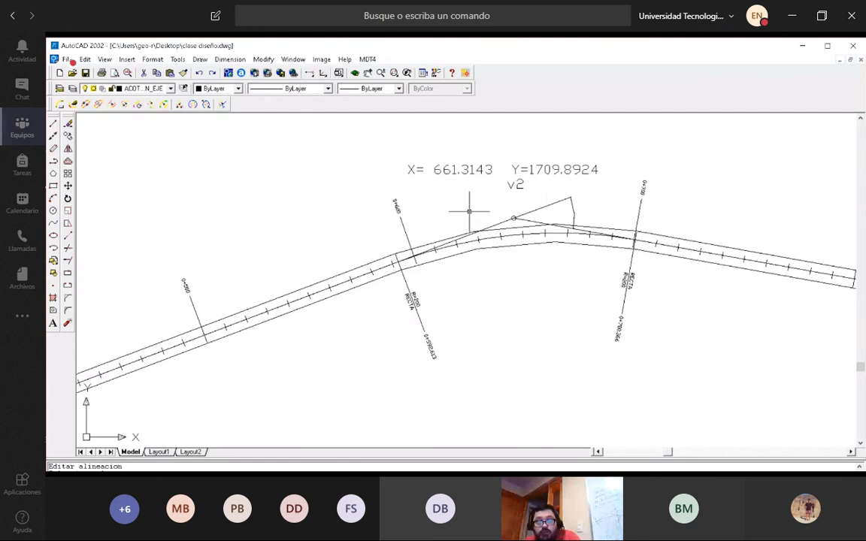
Examine the v2 curve in the drawing, including its tangent lines and its start and end stations 0+592.613 and 0+700.366.
{"action": "scroll", "coordinate": [491, 207], "scroll_direction": "down", "scroll_amount": 10}
{"action": "scroll", "coordinate": [494, 210], "scroll_direction": "up", "scroll_amount": 10}
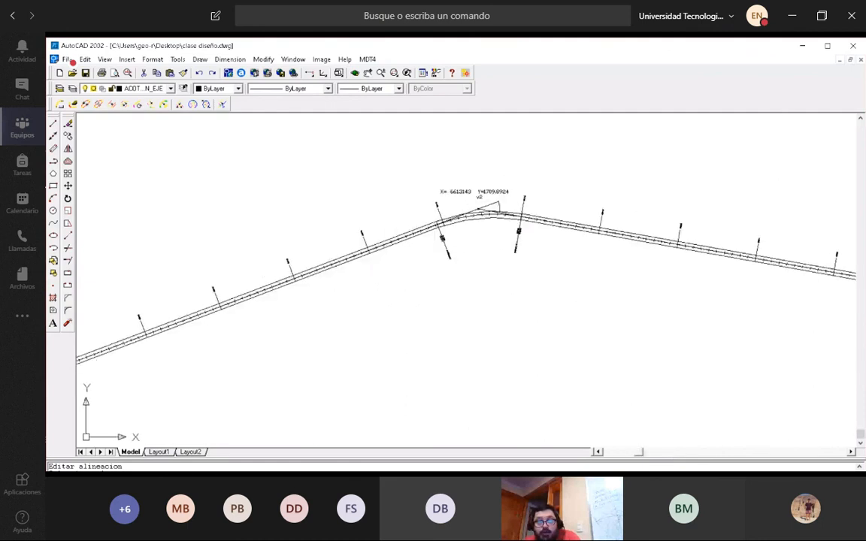
{"action": "scroll", "coordinate": [495, 213], "scroll_direction": "down", "scroll_amount": 5}
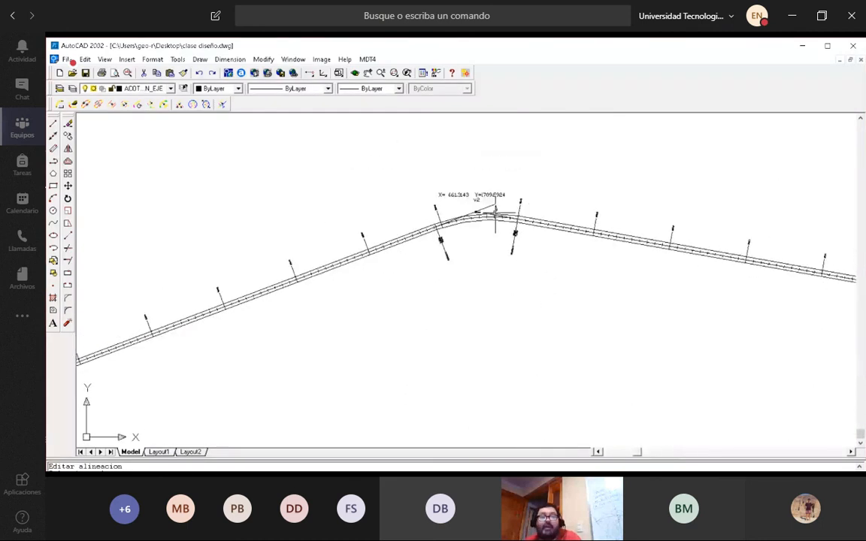
{"action": "scroll", "coordinate": [496, 212], "scroll_direction": "up", "scroll_amount": 3}
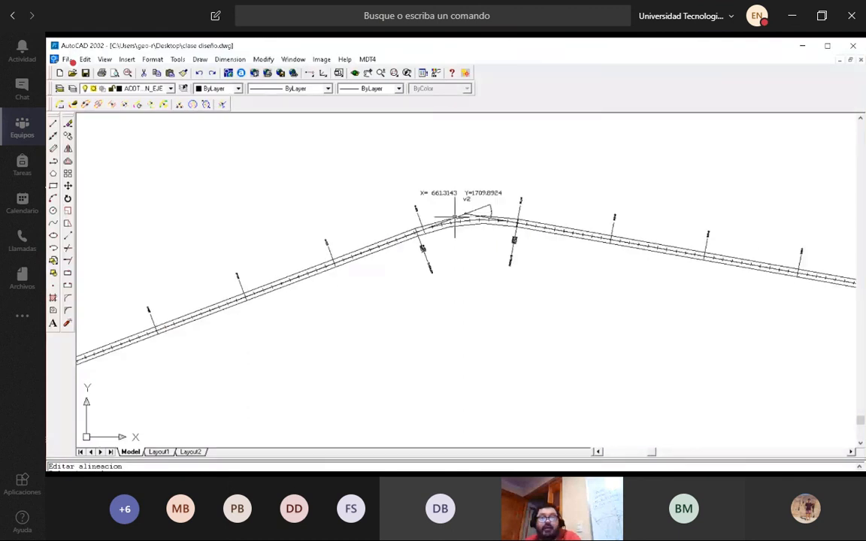
{"action": "scroll", "coordinate": [399, 231], "scroll_direction": "up", "scroll_amount": 3}
{"action": "scroll", "coordinate": [399, 231], "scroll_direction": "up", "scroll_amount": 3}
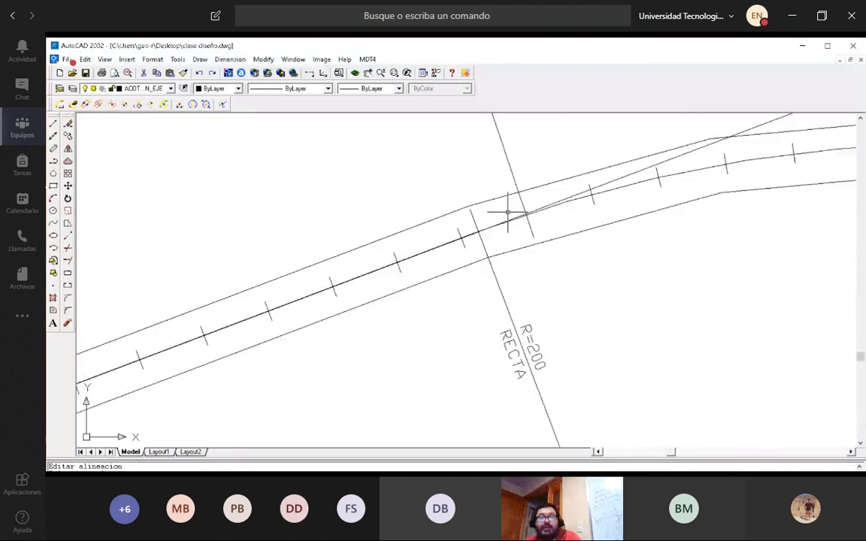
{"action": "scroll", "coordinate": [509, 209], "scroll_direction": "down", "scroll_amount": 3}
{"action": "scroll", "coordinate": [555, 358], "scroll_direction": "up", "scroll_amount": 2}
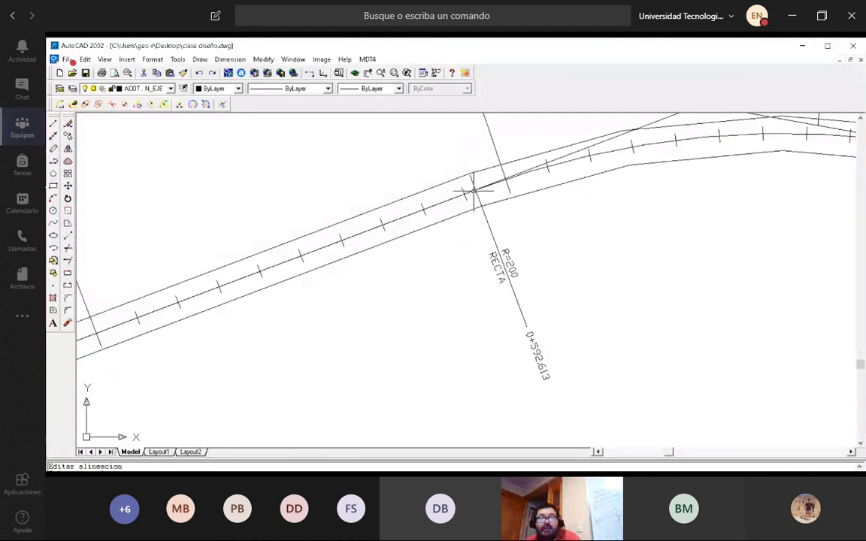
{"action": "scroll", "coordinate": [492, 189], "scroll_direction": "down", "scroll_amount": 3}
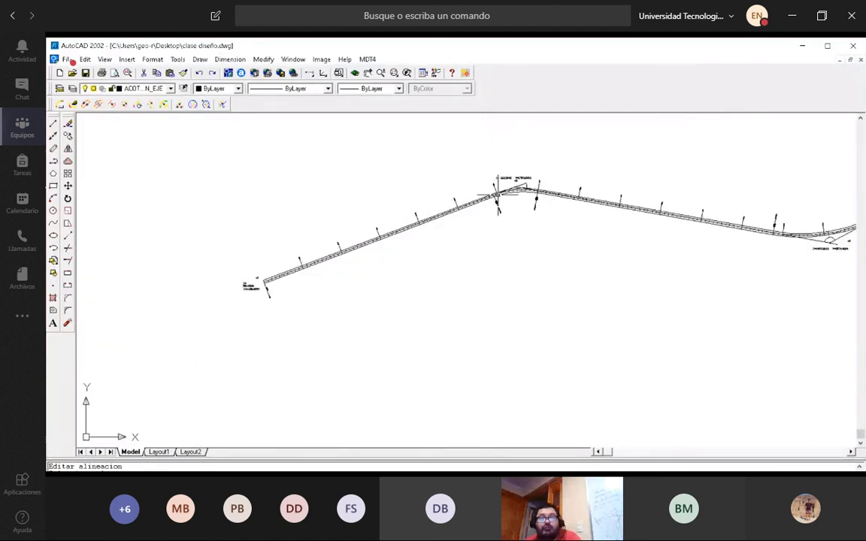
{"action": "scroll", "coordinate": [497, 193], "scroll_direction": "up", "scroll_amount": 2}
{"action": "scroll", "coordinate": [496, 192], "scroll_direction": "up", "scroll_amount": 2}
{"action": "scroll", "coordinate": [489, 189], "scroll_direction": "down", "scroll_amount": 3}
{"action": "scroll", "coordinate": [487, 188], "scroll_direction": "down", "scroll_amount": 1}
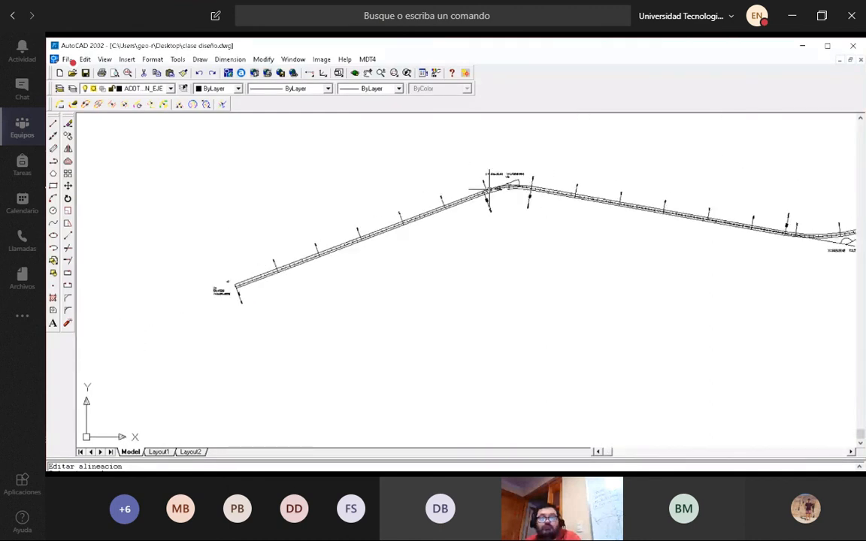
{"action": "scroll", "coordinate": [487, 188], "scroll_direction": "up", "scroll_amount": 2}
{"action": "scroll", "coordinate": [488, 188], "scroll_direction": "down", "scroll_amount": 2}
{"action": "scroll", "coordinate": [489, 188], "scroll_direction": "up", "scroll_amount": 2}
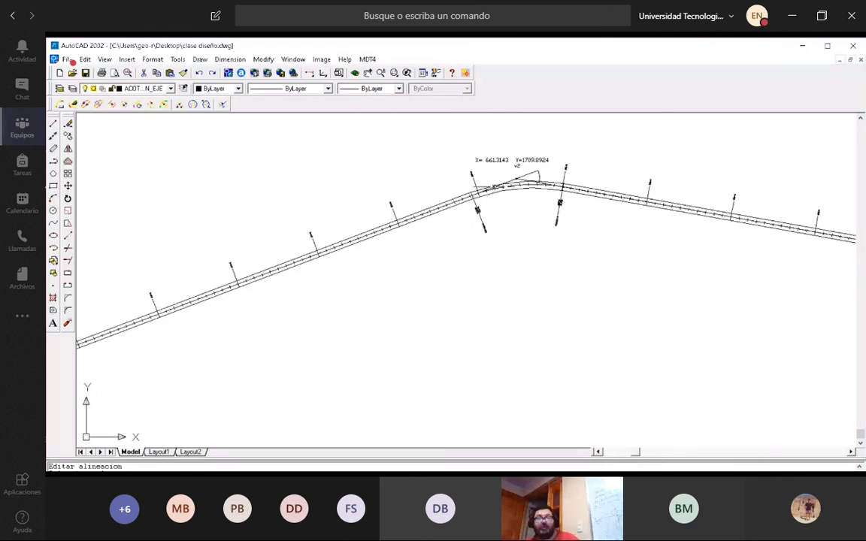
{"action": "scroll", "coordinate": [525, 188], "scroll_direction": "down", "scroll_amount": 1}
{"action": "scroll", "coordinate": [579, 181], "scroll_direction": "up", "scroll_amount": 2}
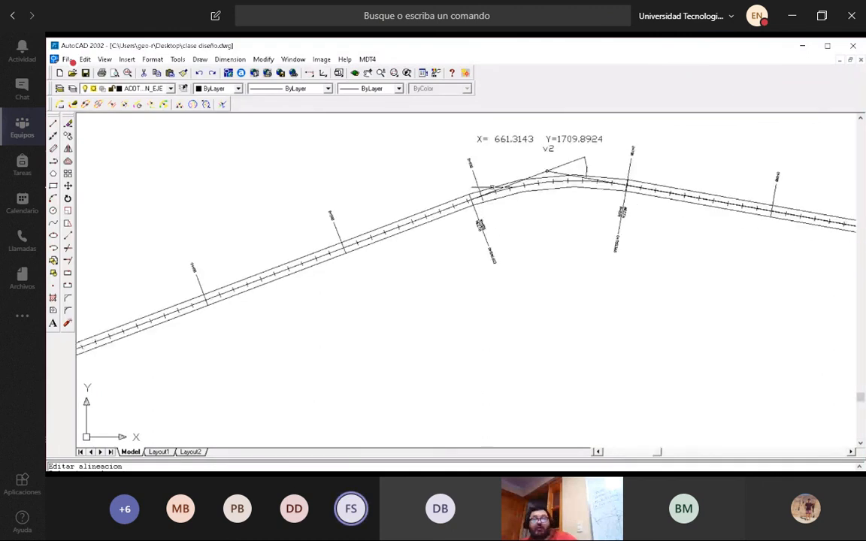
{"action": "scroll", "coordinate": [594, 177], "scroll_direction": "down", "scroll_amount": 2}
{"action": "scroll", "coordinate": [583, 176], "scroll_direction": "up", "scroll_amount": 2}
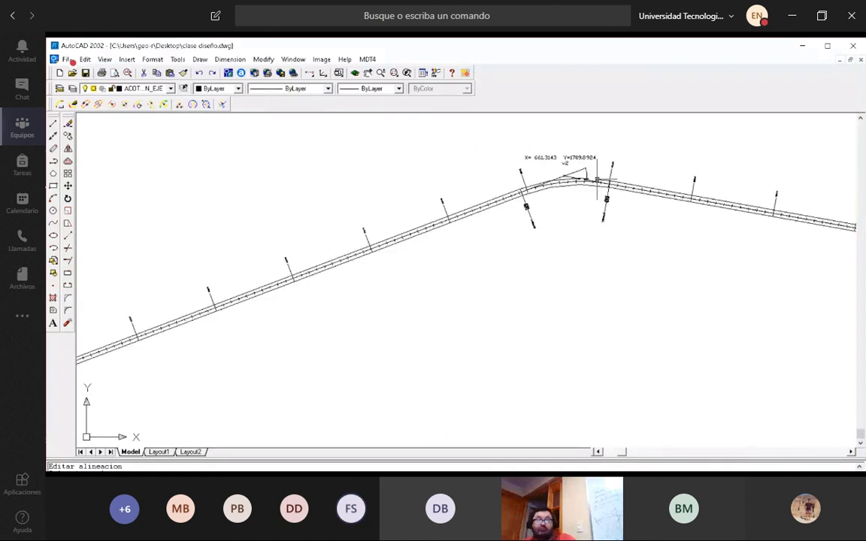
{"action": "scroll", "coordinate": [550, 167], "scroll_direction": "up", "scroll_amount": 1}
{"action": "scroll", "coordinate": [553, 173], "scroll_direction": "up", "scroll_amount": 1}
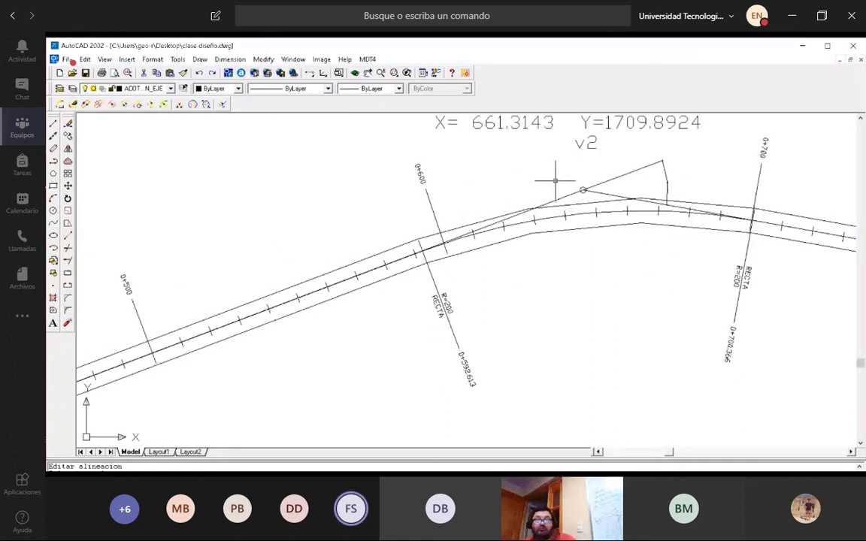
Examine the alignment's start at vertex v1, station 0+000, and follow the straight up to the start of the R=200 curve.
{"action": "scroll", "coordinate": [555, 180], "scroll_direction": "down", "scroll_amount": 3}
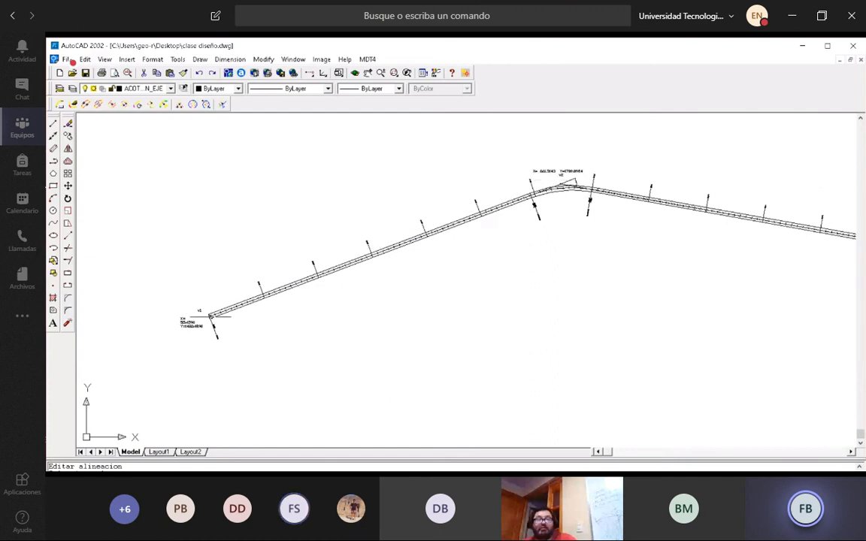
{"action": "scroll", "coordinate": [212, 316], "scroll_direction": "up", "scroll_amount": 3}
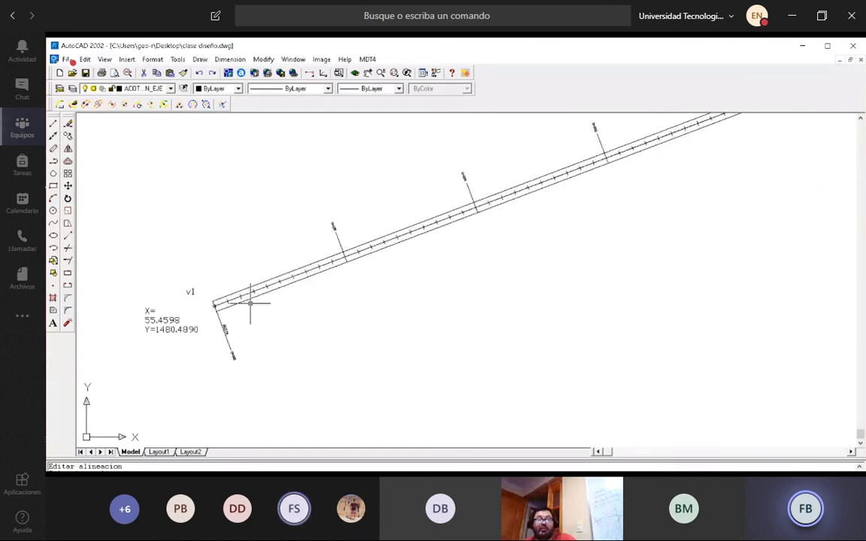
{"action": "scroll", "coordinate": [216, 325], "scroll_direction": "down", "scroll_amount": 2}
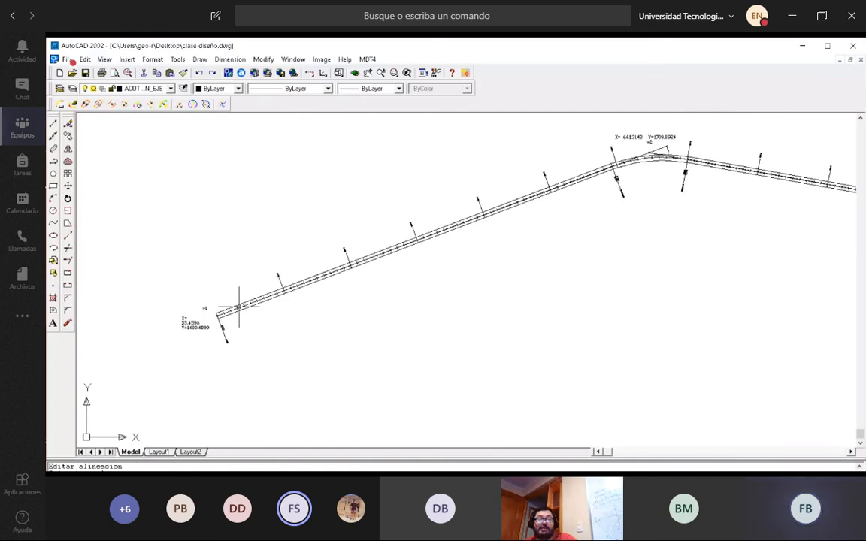
{"action": "scroll", "coordinate": [229, 308], "scroll_direction": "up", "scroll_amount": 2}
{"action": "scroll", "coordinate": [222, 353], "scroll_direction": "up", "scroll_amount": 2}
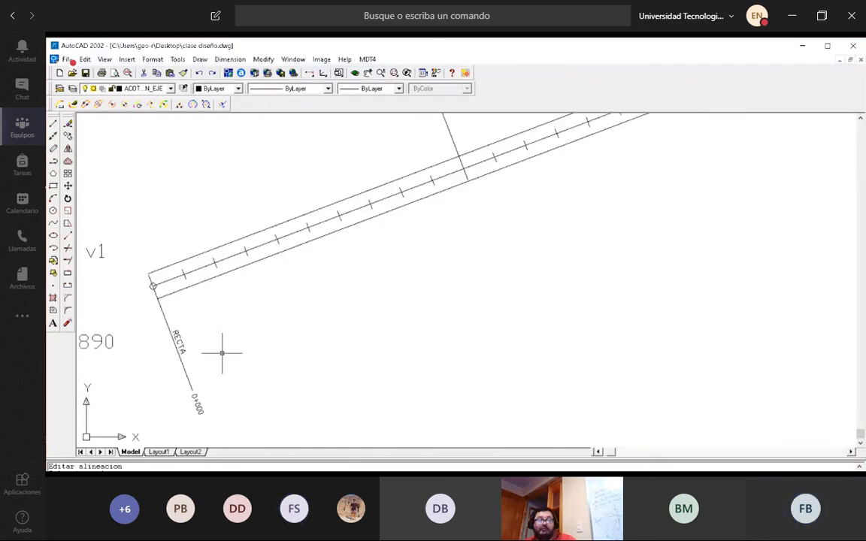
{"action": "scroll", "coordinate": [222, 353], "scroll_direction": "down", "scroll_amount": 4}
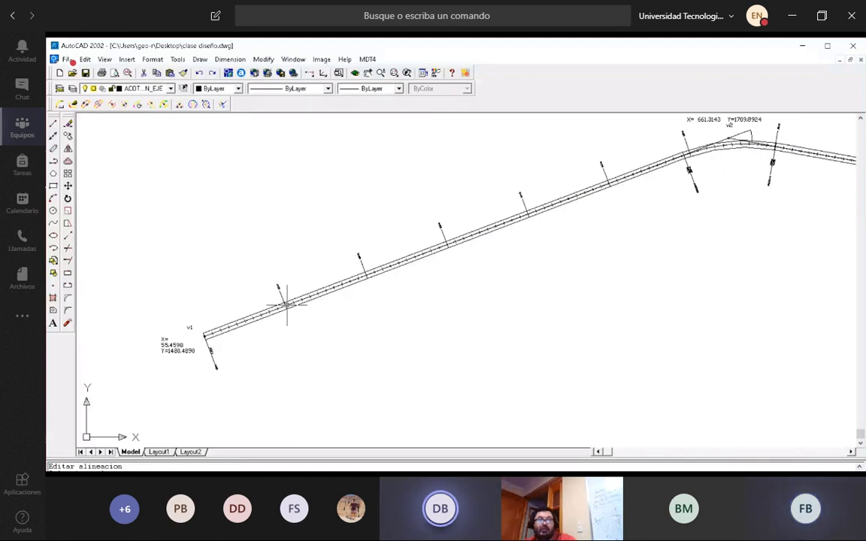
{"action": "scroll", "coordinate": [205, 347], "scroll_direction": "up", "scroll_amount": 2}
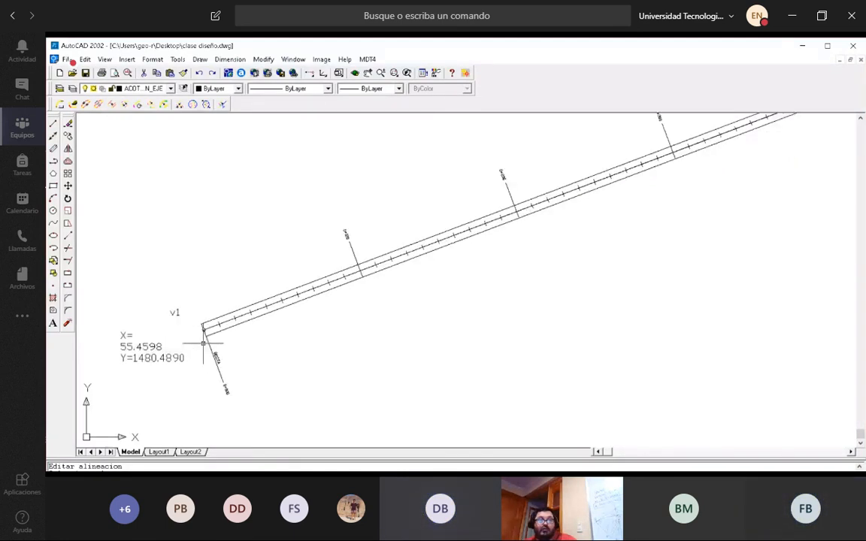
{"action": "scroll", "coordinate": [203, 342], "scroll_direction": "down", "scroll_amount": 2}
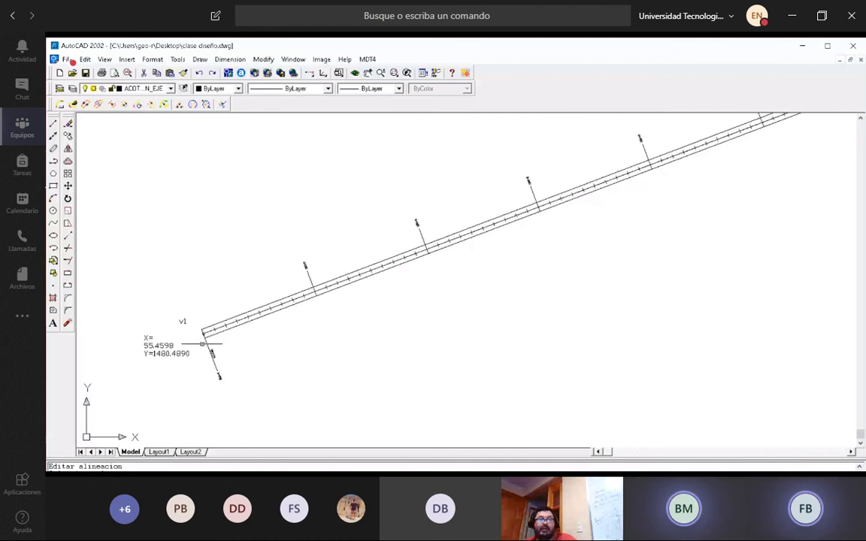
{"action": "scroll", "coordinate": [554, 214], "scroll_direction": "up", "scroll_amount": 4}
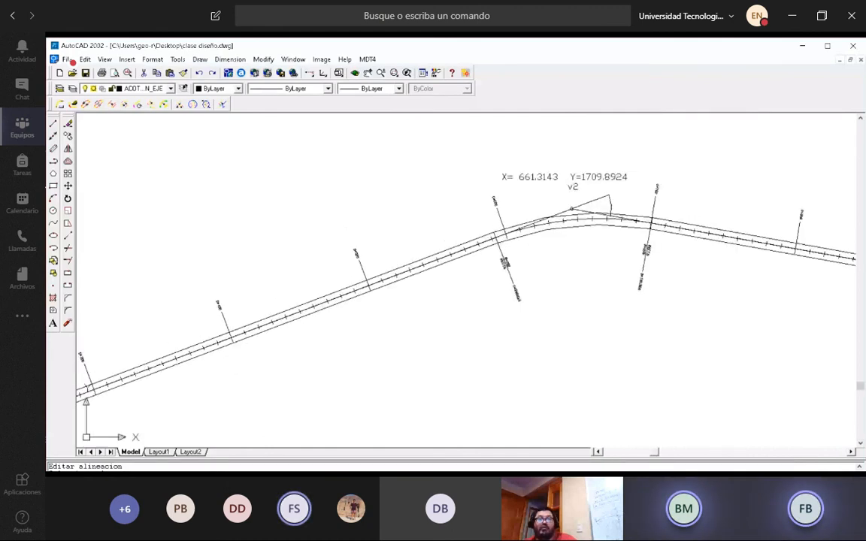
{"action": "scroll", "coordinate": [420, 280], "scroll_direction": "up", "scroll_amount": 2}
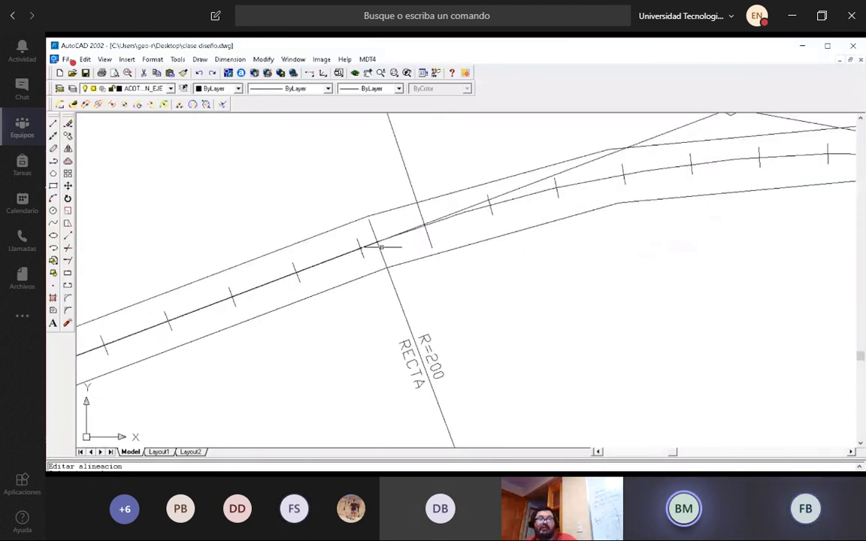
Examine the v2 curve between stations 0+592.613 and 0+700.366 together with the straights on both sides of it.
{"action": "scroll", "coordinate": [380, 225], "scroll_direction": "down", "scroll_amount": 2}
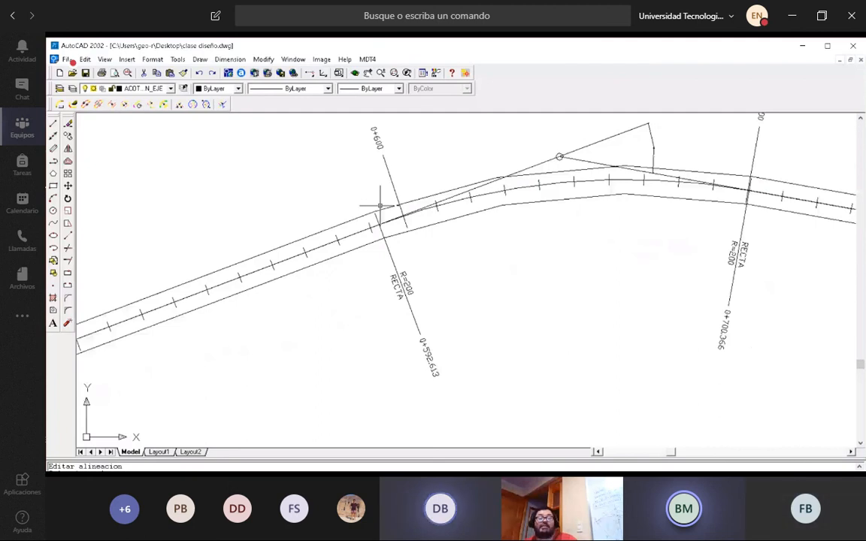
{"action": "scroll", "coordinate": [451, 237], "scroll_direction": "down", "scroll_amount": 2}
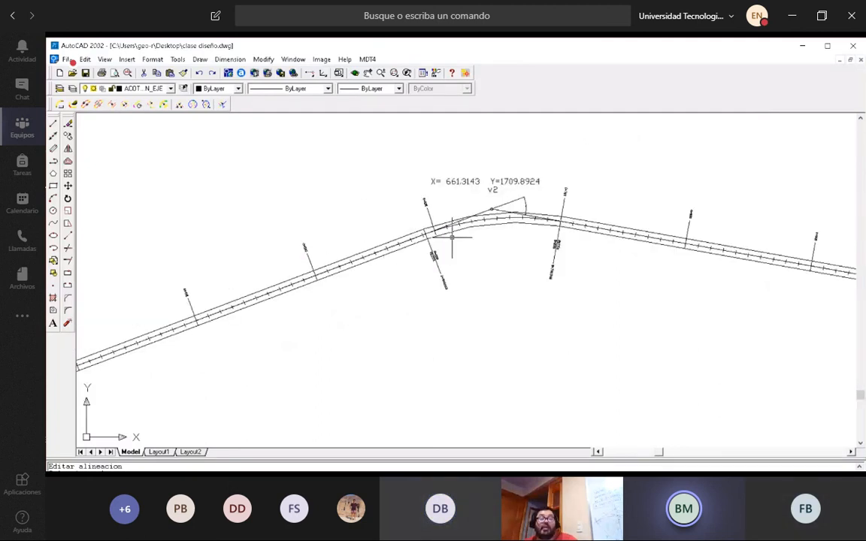
{"action": "scroll", "coordinate": [452, 238], "scroll_direction": "down", "scroll_amount": 2}
{"action": "scroll", "coordinate": [442, 245], "scroll_direction": "up", "scroll_amount": 3}
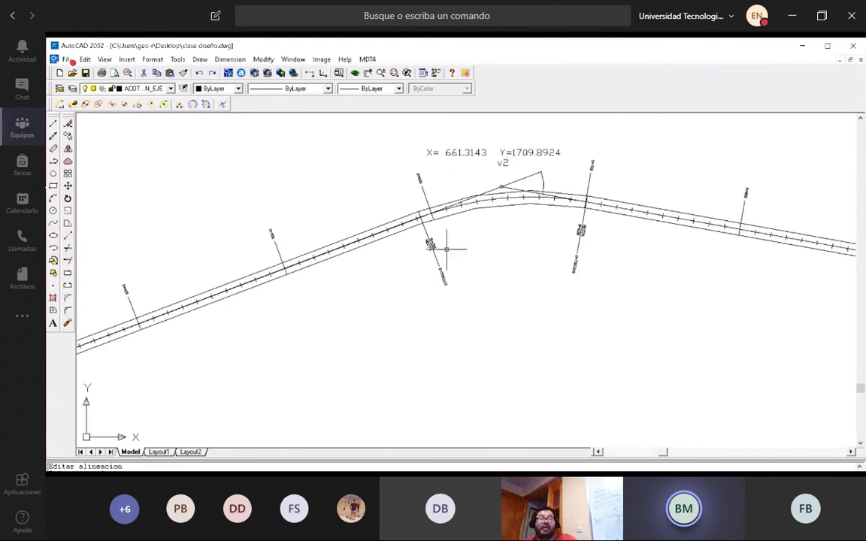
{"action": "scroll", "coordinate": [446, 249], "scroll_direction": "down", "scroll_amount": 2}
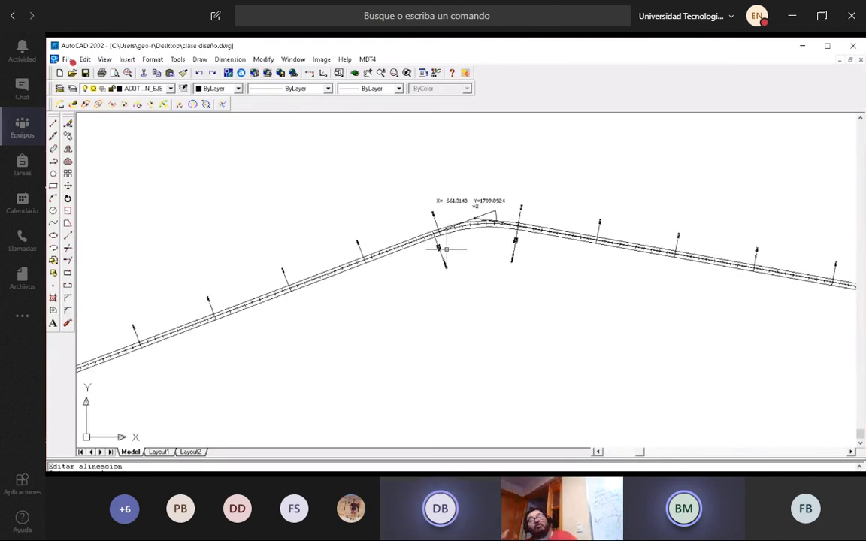
{"action": "scroll", "coordinate": [448, 250], "scroll_direction": "up", "scroll_amount": 3}
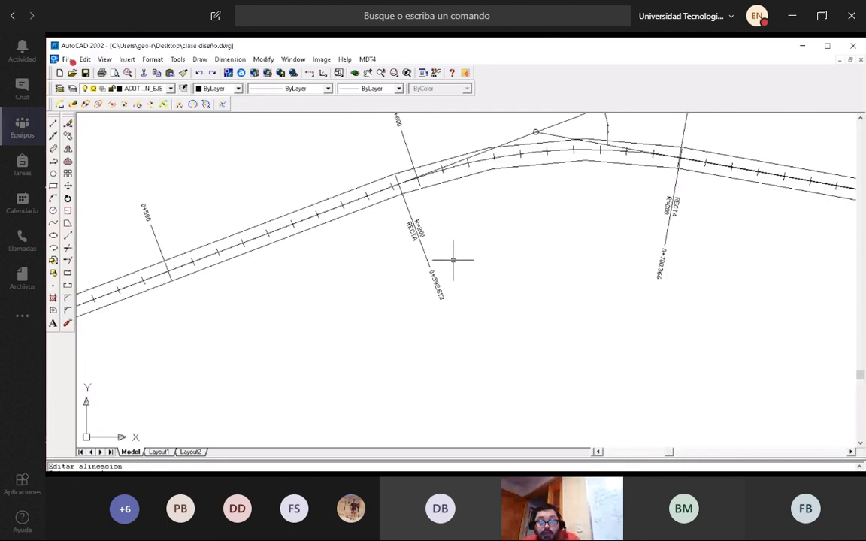
{"action": "scroll", "coordinate": [453, 260], "scroll_direction": "down", "scroll_amount": 5}
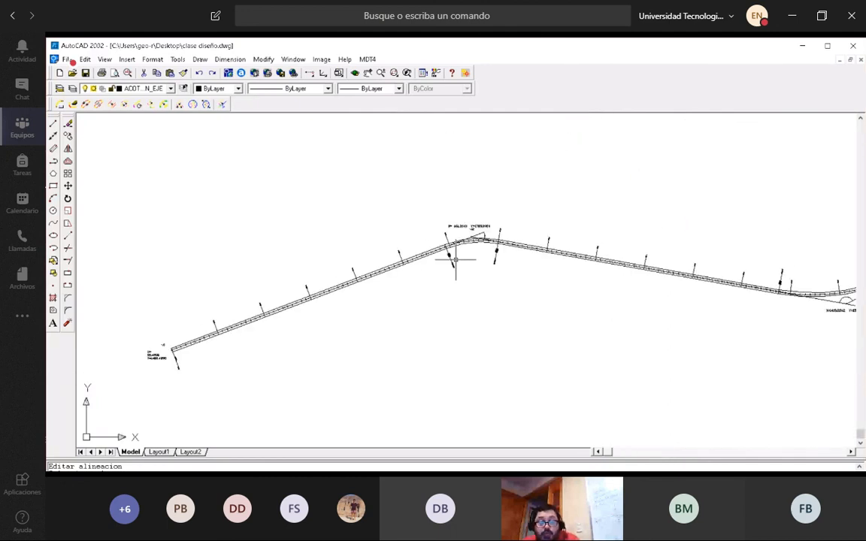
{"action": "scroll", "coordinate": [454, 260], "scroll_direction": "up", "scroll_amount": 6}
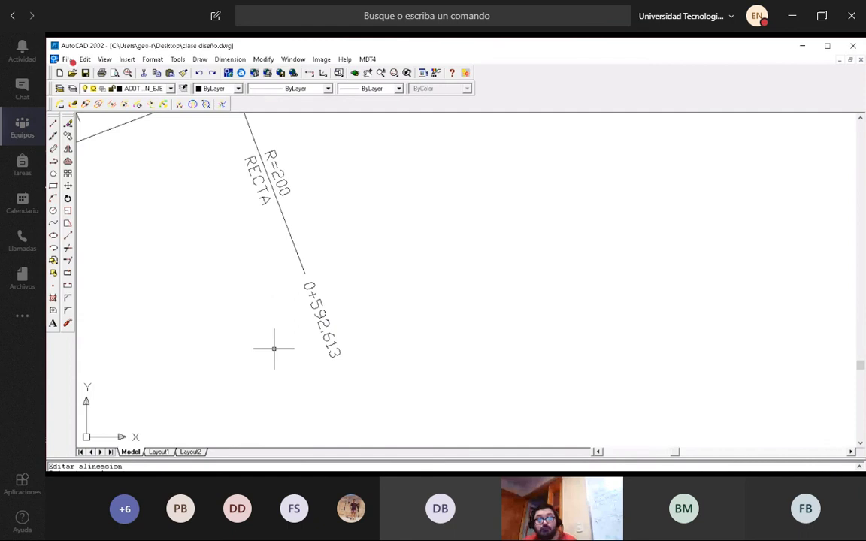
Examine the straight from vertex v1 at station 0+000 to the v2 curve, comparing its start and end stations.
{"action": "scroll", "coordinate": [390, 303], "scroll_direction": "down", "scroll_amount": 6}
{"action": "scroll", "coordinate": [218, 368], "scroll_direction": "up", "scroll_amount": 4}
{"action": "scroll", "coordinate": [299, 355], "scroll_direction": "up", "scroll_amount": 5}
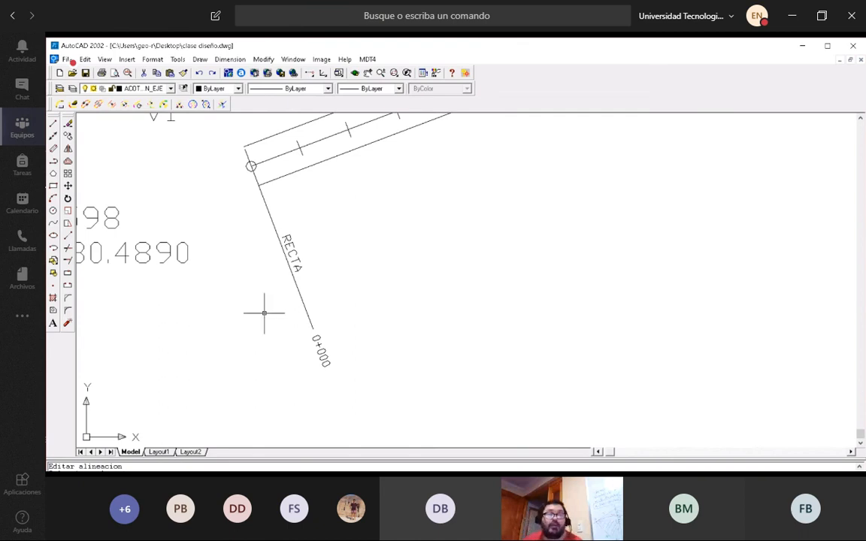
{"action": "scroll", "coordinate": [249, 325], "scroll_direction": "down", "scroll_amount": 6}
{"action": "scroll", "coordinate": [519, 214], "scroll_direction": "up", "scroll_amount": 5}
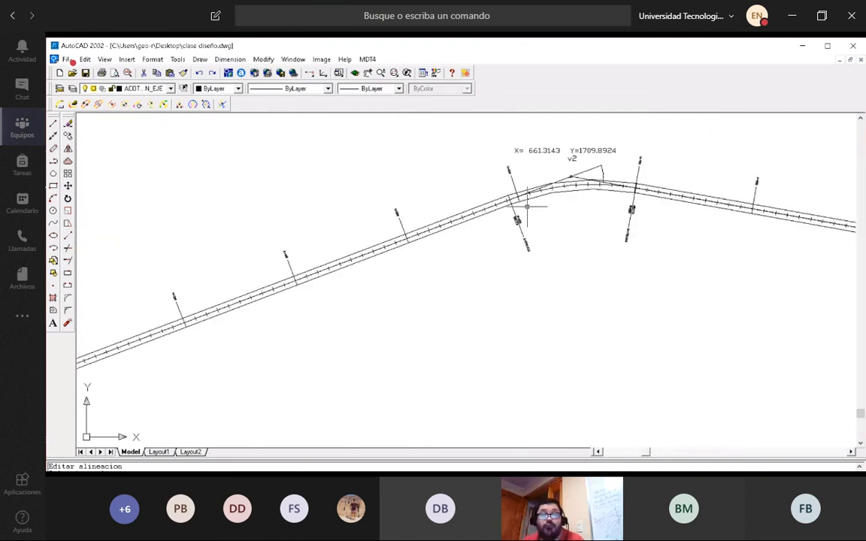
{"action": "scroll", "coordinate": [485, 216], "scroll_direction": "down", "scroll_amount": 4}
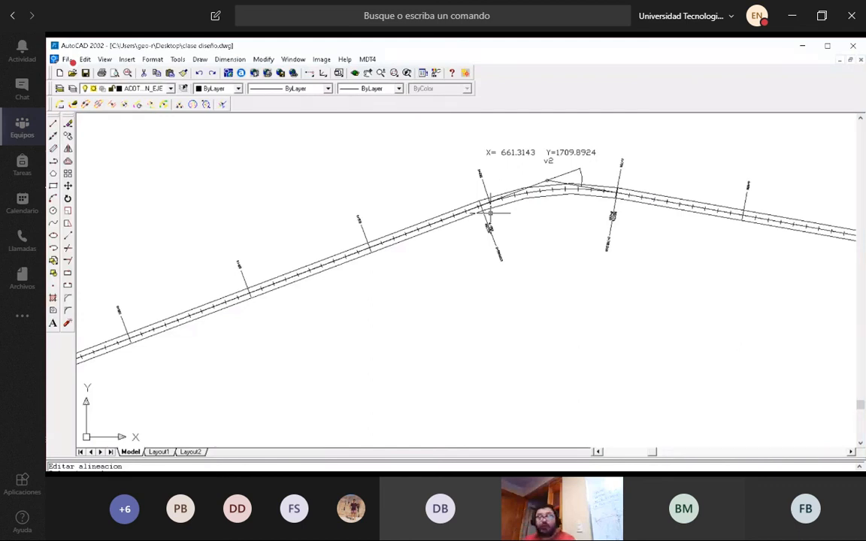
{"action": "scroll", "coordinate": [508, 213], "scroll_direction": "down", "scroll_amount": 8}
{"action": "scroll", "coordinate": [345, 266], "scroll_direction": "up", "scroll_amount": 4}
{"action": "scroll", "coordinate": [419, 269], "scroll_direction": "up", "scroll_amount": 4}
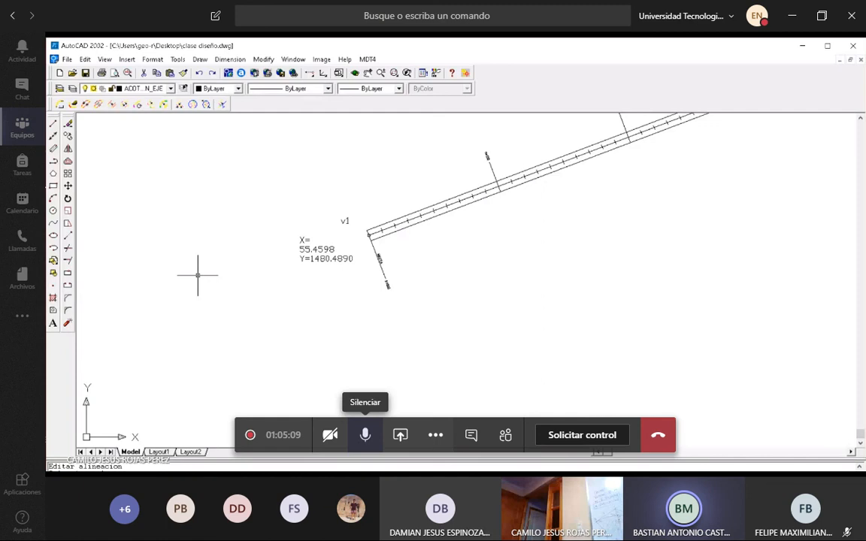
Switch the meeting microphone between muted and unmuted to speak in turn, and leave it muted.
{"action": "left_click", "coordinate": [365, 435]}
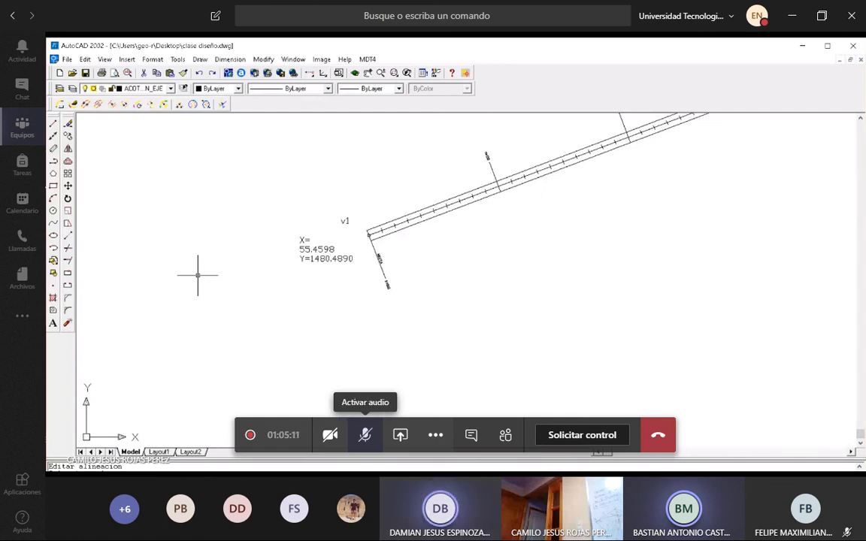
{"action": "left_click", "coordinate": [365, 435]}
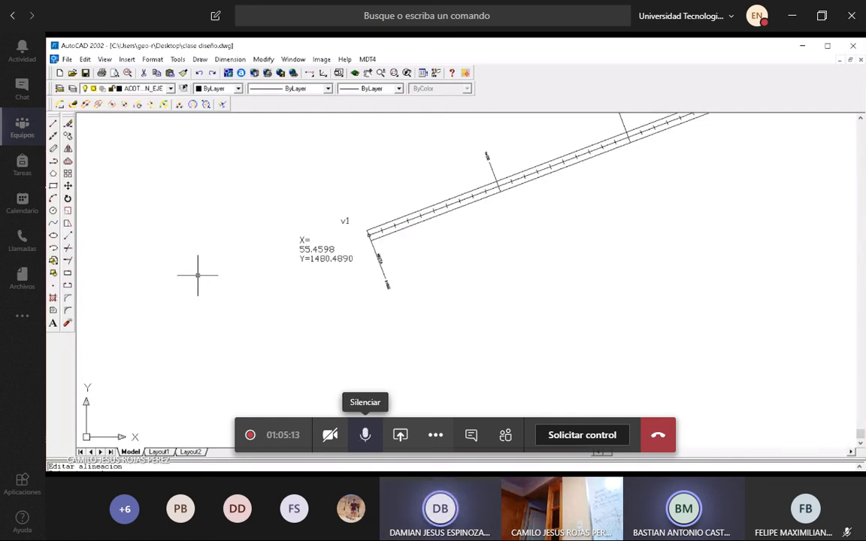
{"action": "left_click", "coordinate": [364, 434]}
{"action": "left_click", "coordinate": [364, 435]}
{"action": "left_click", "coordinate": [365, 435]}
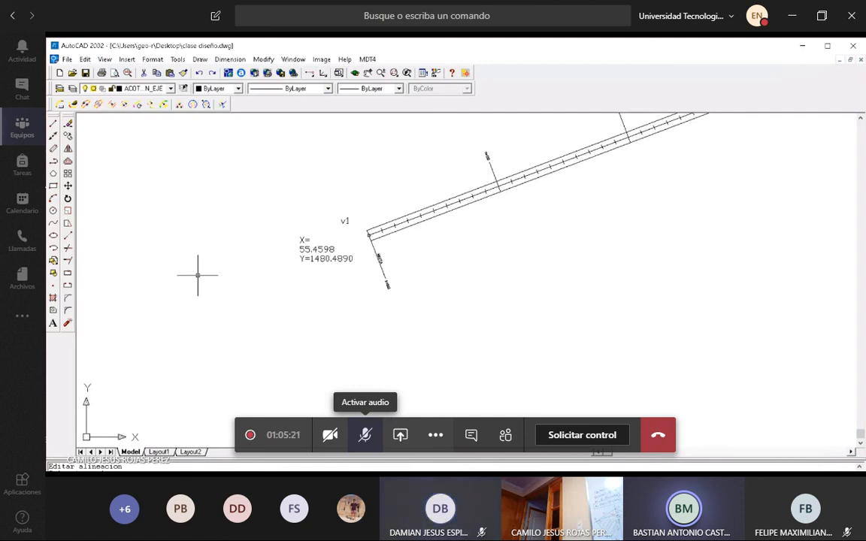
{"action": "left_click", "coordinate": [364, 434]}
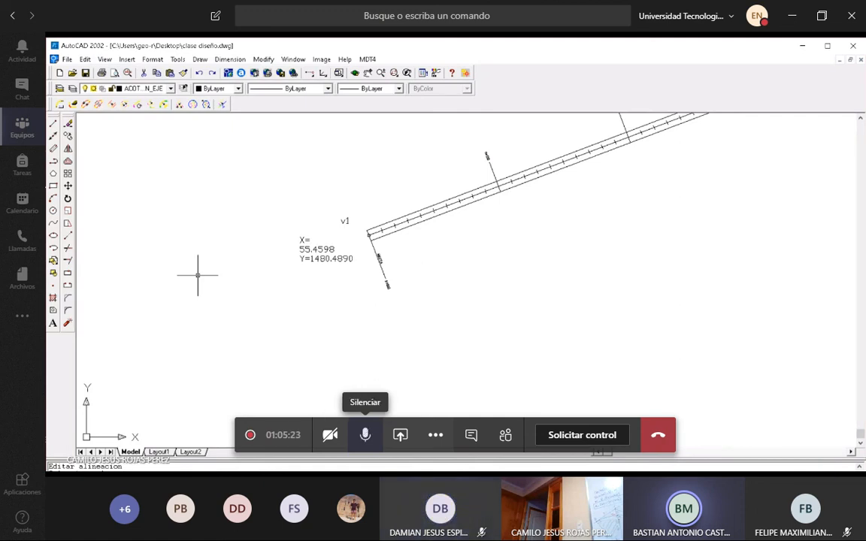
{"action": "left_click", "coordinate": [365, 435]}
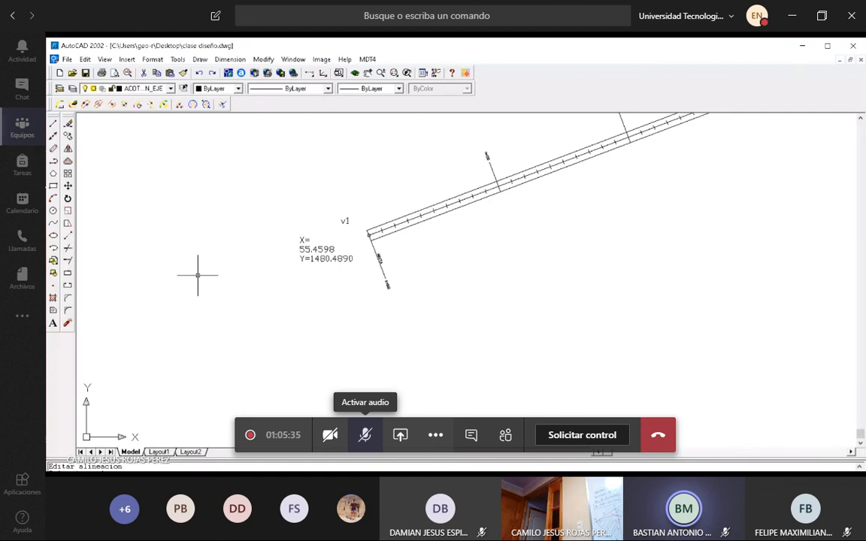
{"action": "left_click", "coordinate": [365, 435]}
{"action": "left_click", "coordinate": [365, 435]}
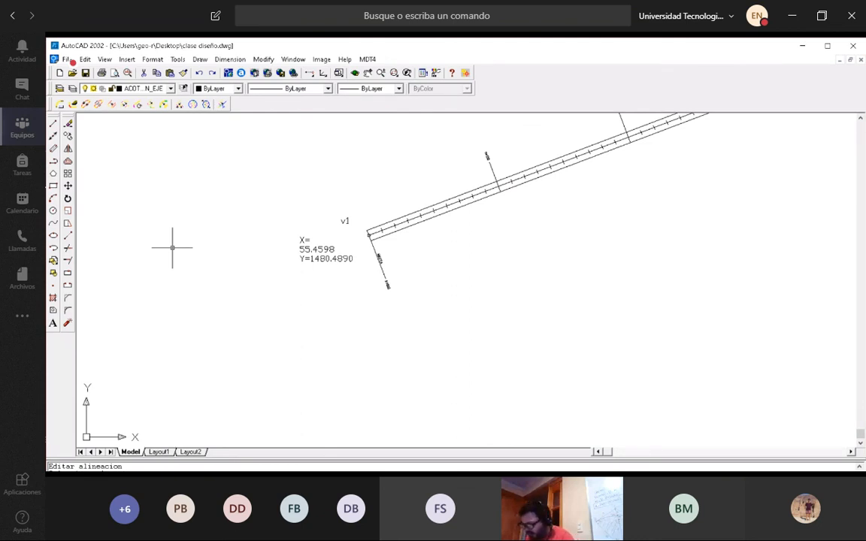
Add a center mark to the R=200 curve at v2 with the Center Mark dimension command and locate the mark.
{"action": "scroll", "coordinate": [252, 292], "scroll_direction": "down", "scroll_amount": 3}
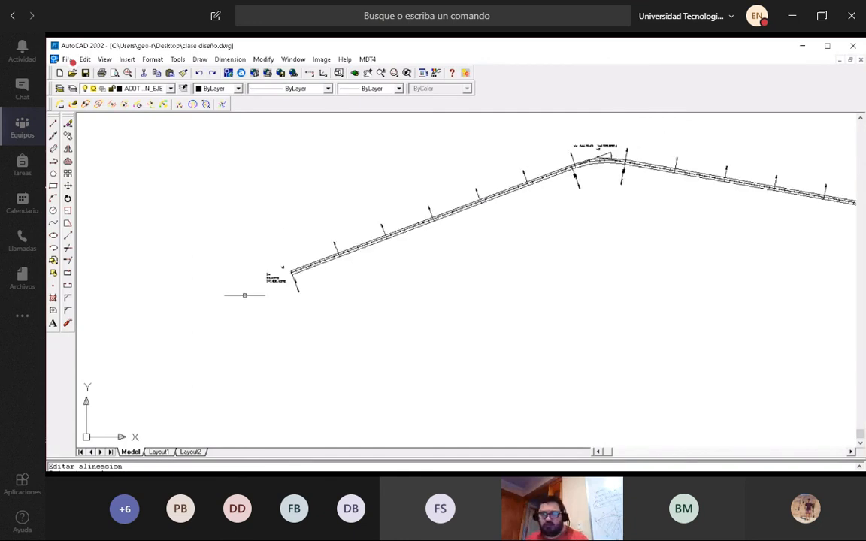
{"action": "scroll", "coordinate": [667, 145], "scroll_direction": "up", "scroll_amount": 3}
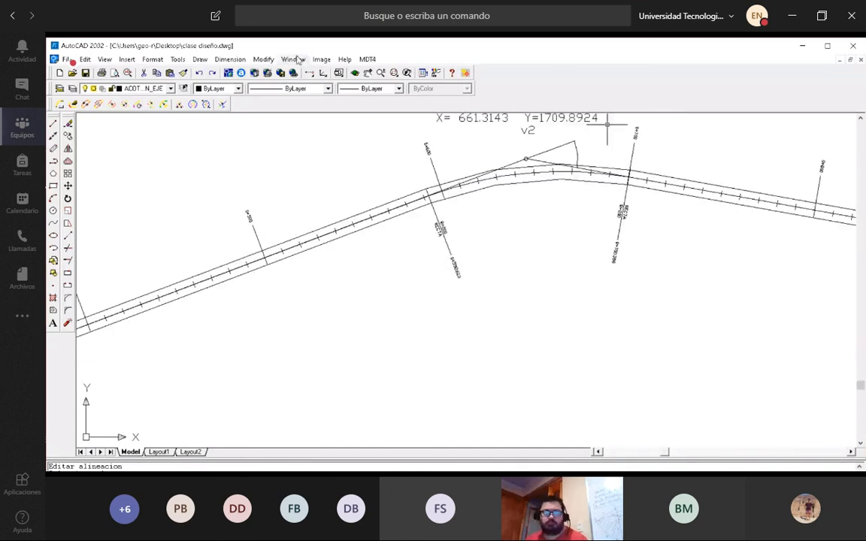
{"action": "left_click", "coordinate": [230, 60]}
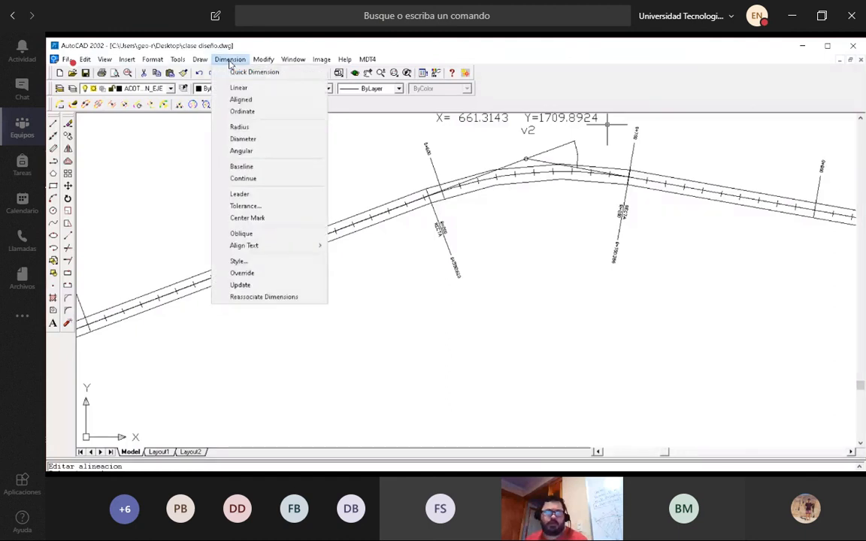
{"action": "left_click", "coordinate": [239, 261]}
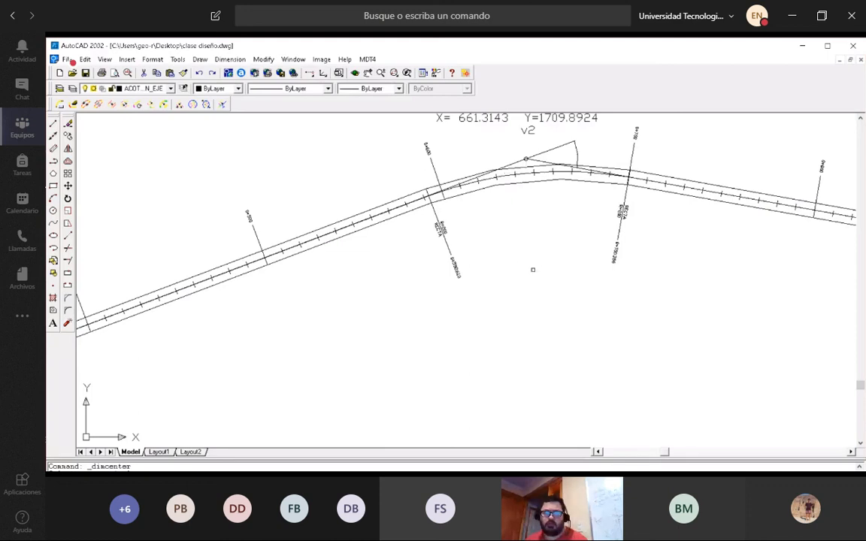
{"action": "scroll", "coordinate": [532, 268], "scroll_direction": "down", "scroll_amount": 4}
{"action": "scroll", "coordinate": [540, 346], "scroll_direction": "up", "scroll_amount": 6}
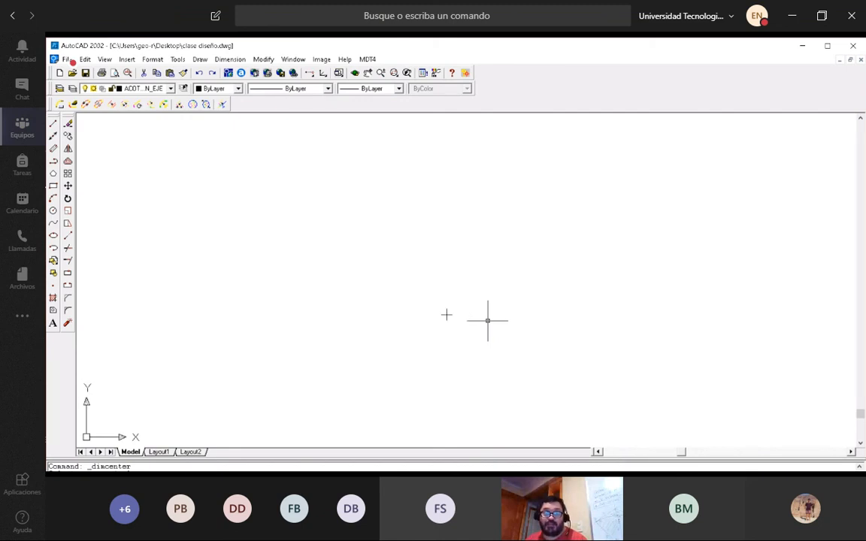
{"action": "scroll", "coordinate": [488, 321], "scroll_direction": "down", "scroll_amount": 5}
{"action": "scroll", "coordinate": [496, 321], "scroll_direction": "up", "scroll_amount": 5}
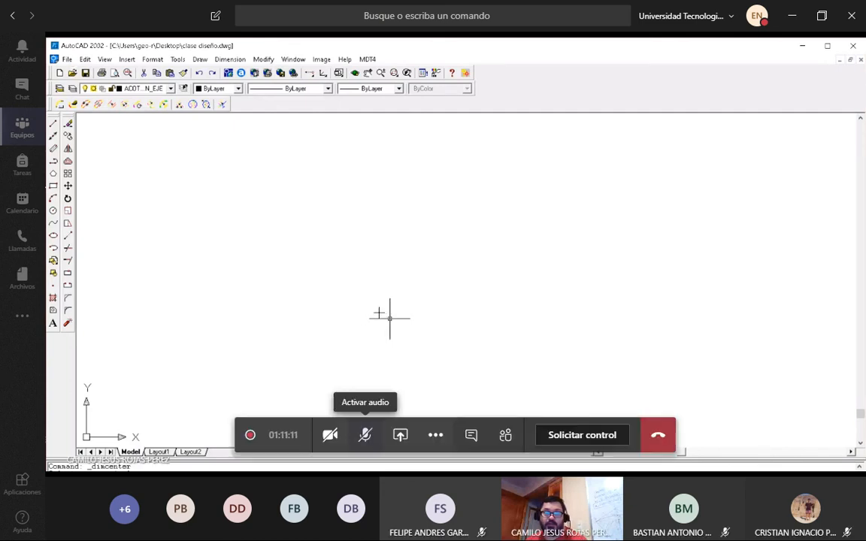
Briefly unmute the meeting microphone, and draw a radius line from the curve's center mark to the road axis at v2.
{"action": "left_click", "coordinate": [365, 434]}
{"action": "left_click", "coordinate": [365, 435]}
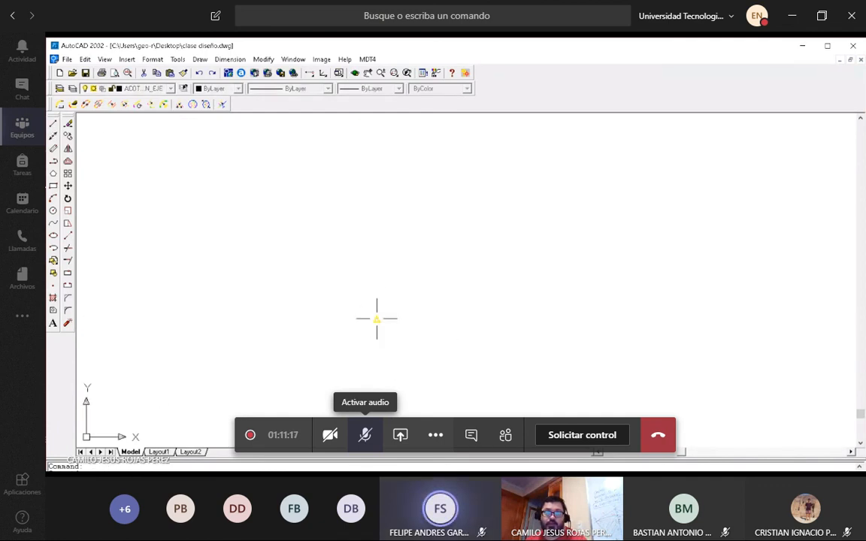
{"action": "left_click", "coordinate": [392, 320]}
{"action": "scroll", "coordinate": [392, 319], "scroll_direction": "down", "scroll_amount": 5}
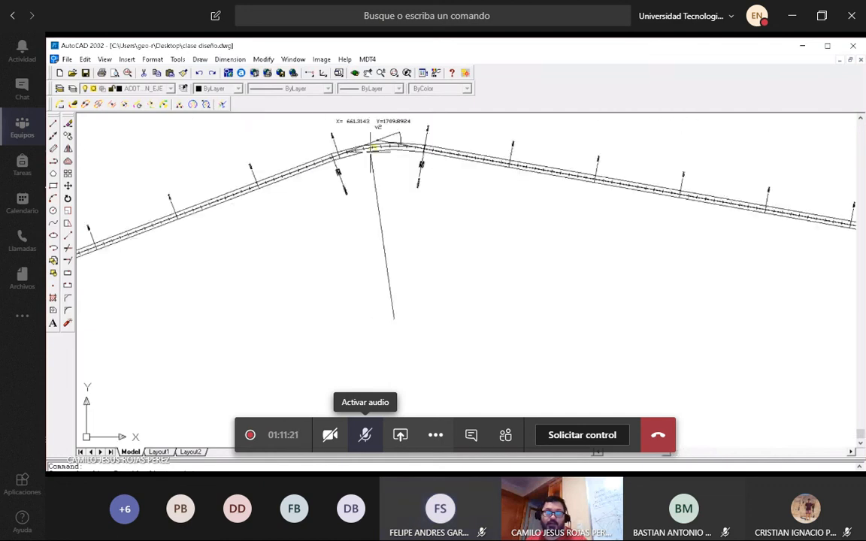
{"action": "scroll", "coordinate": [371, 150], "scroll_direction": "up", "scroll_amount": 3}
{"action": "left_click", "coordinate": [372, 157]}
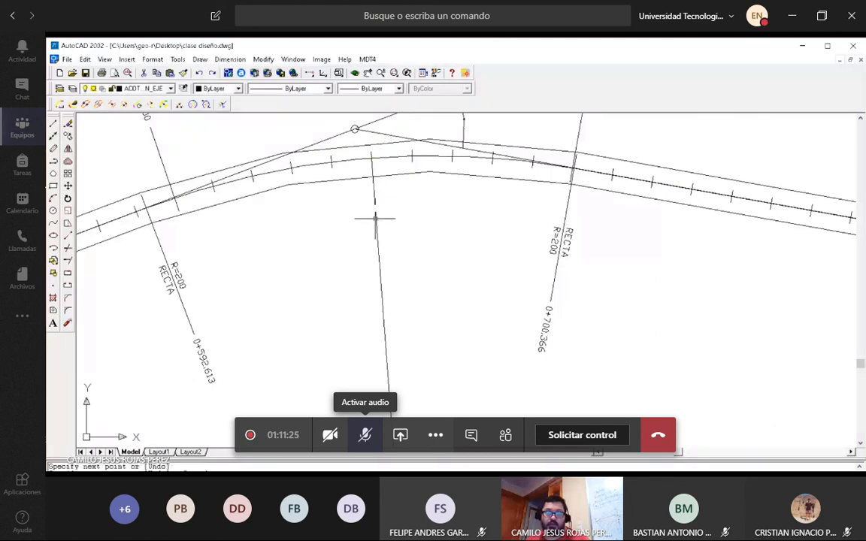
List the properties of the radius line to check its length, and examine it between the curve and its center.
{"action": "key", "text": "Escape"}
{"action": "type", "text": "list"}
{"action": "key", "text": "Return"}
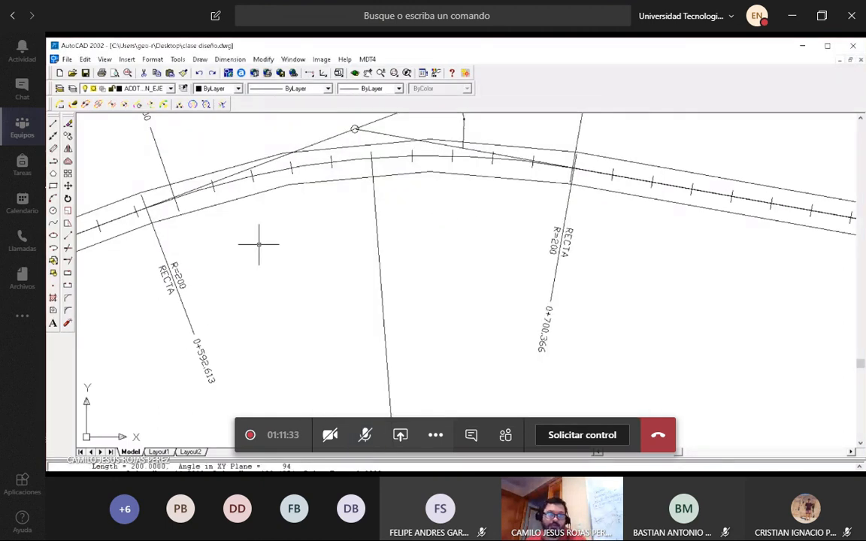
{"action": "scroll", "coordinate": [258, 244], "scroll_direction": "down", "scroll_amount": 5}
{"action": "scroll", "coordinate": [284, 334], "scroll_direction": "up", "scroll_amount": 10}
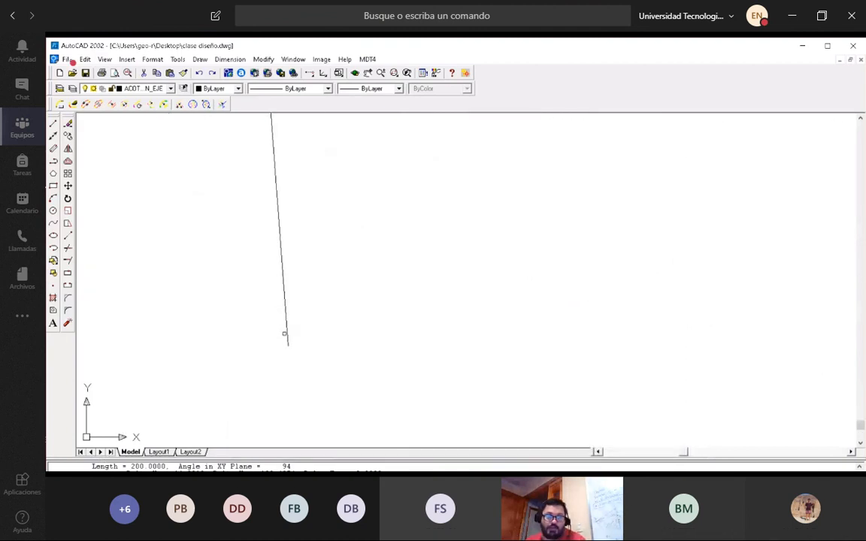
{"action": "scroll", "coordinate": [286, 331], "scroll_direction": "down", "scroll_amount": 5}
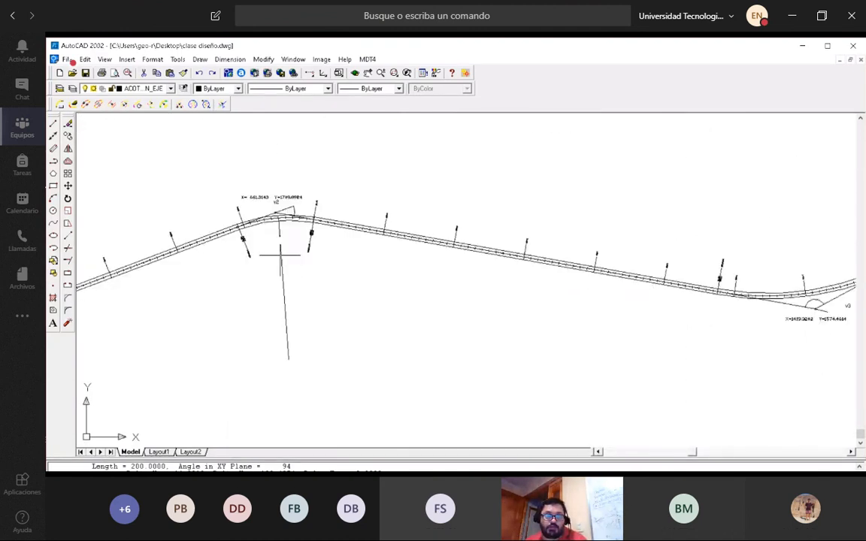
{"action": "scroll", "coordinate": [279, 254], "scroll_direction": "up", "scroll_amount": 1}
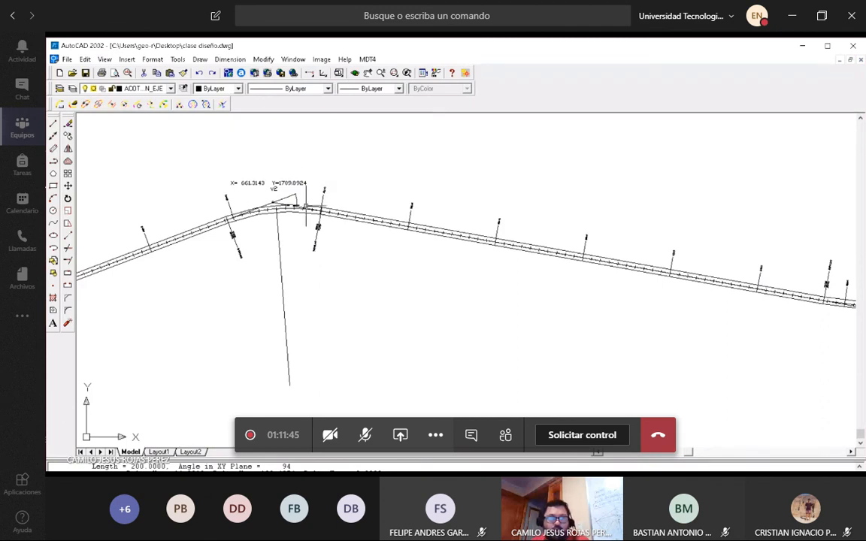
Draw a second radius line from the v2 curve's start at 0+592.613 to the curve's center.
{"action": "scroll", "coordinate": [276, 194], "scroll_direction": "up", "scroll_amount": 3}
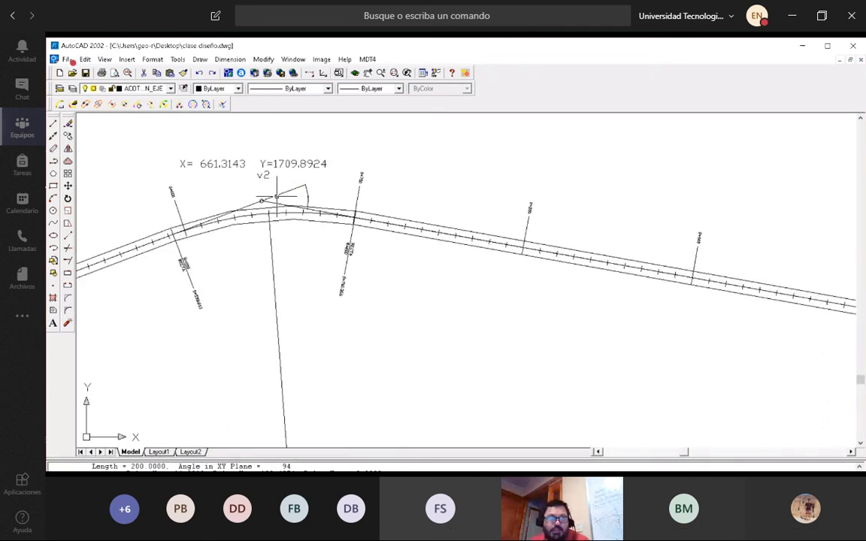
{"action": "scroll", "coordinate": [156, 227], "scroll_direction": "up", "scroll_amount": 3}
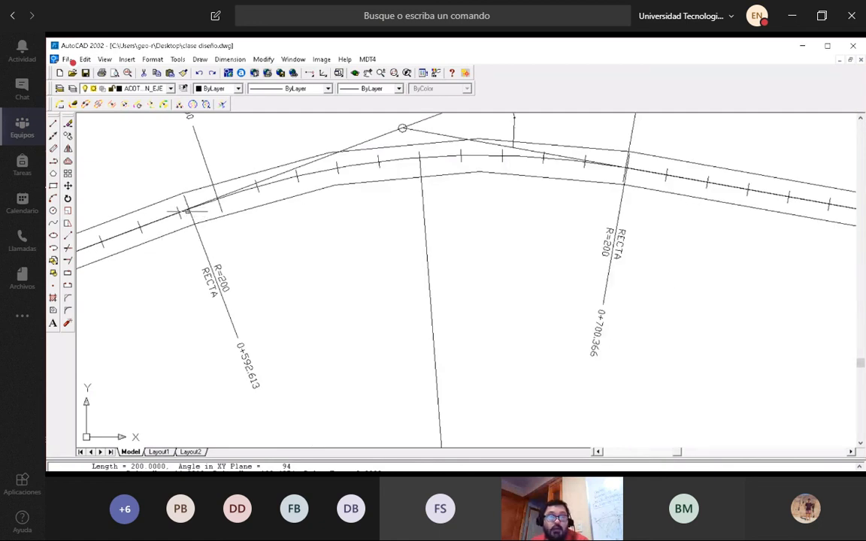
{"action": "scroll", "coordinate": [192, 195], "scroll_direction": "down", "scroll_amount": 5}
{"action": "left_click", "coordinate": [52, 122]}
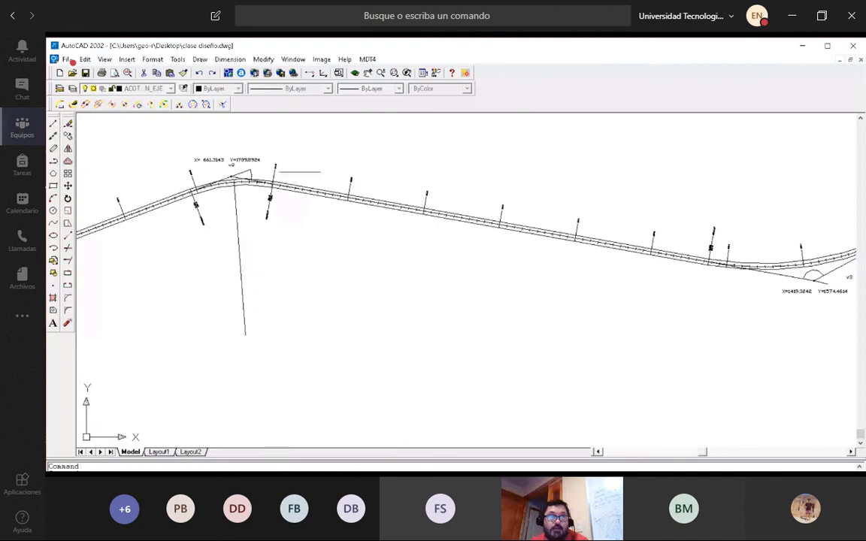
{"action": "scroll", "coordinate": [233, 184], "scroll_direction": "up", "scroll_amount": 8}
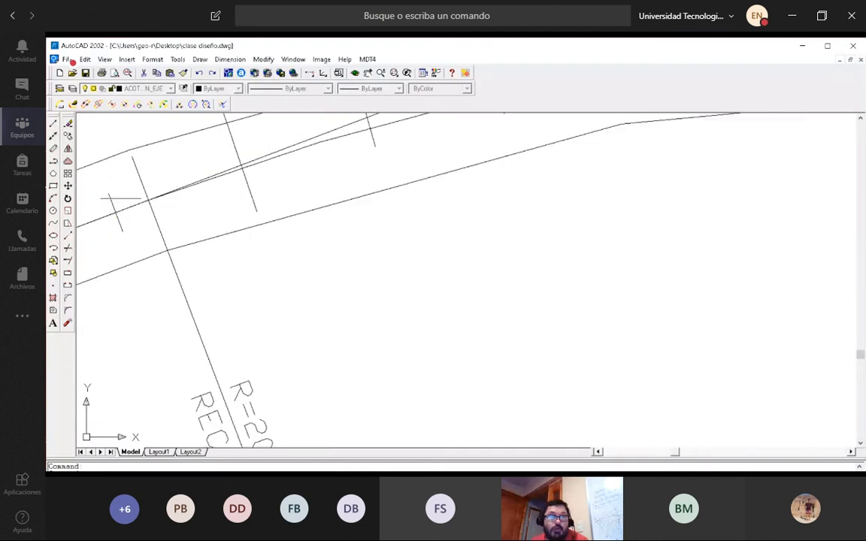
{"action": "left_click", "coordinate": [149, 198]}
{"action": "scroll", "coordinate": [248, 225], "scroll_direction": "down", "scroll_amount": 5}
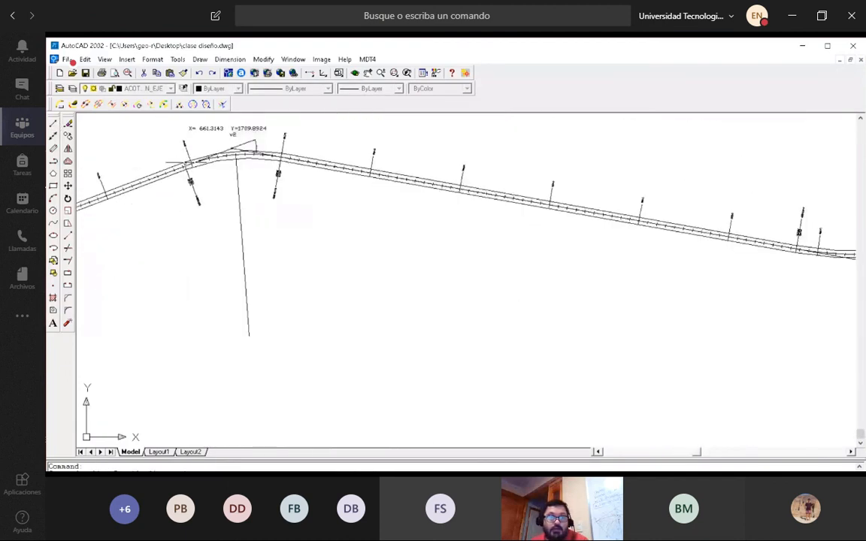
{"action": "scroll", "coordinate": [251, 345], "scroll_direction": "up", "scroll_amount": 3}
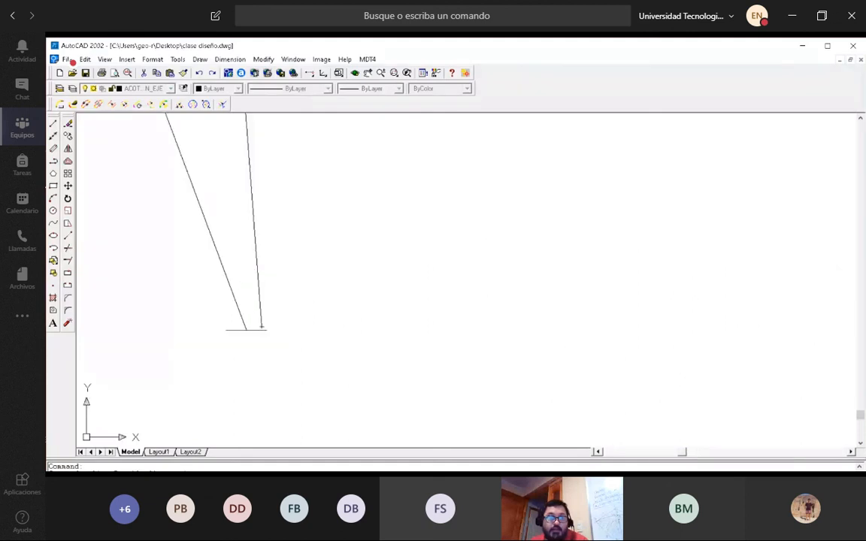
{"action": "left_click", "coordinate": [260, 326]}
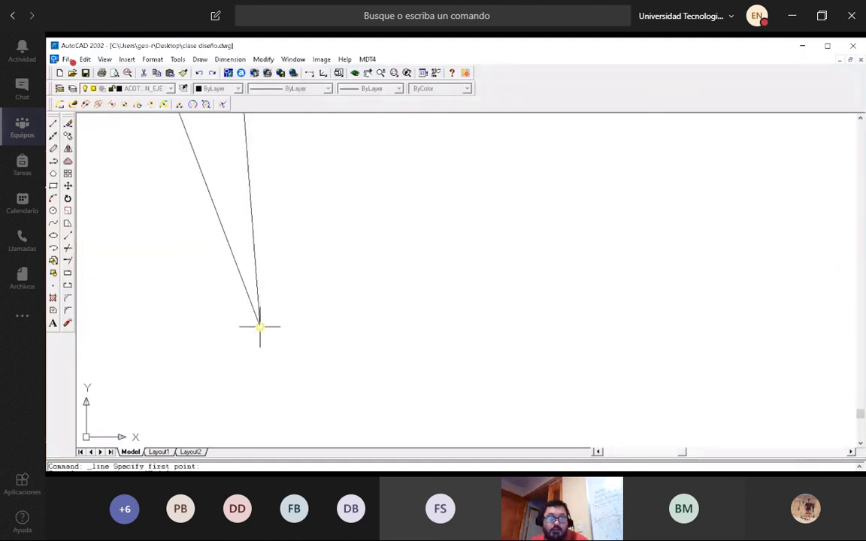
{"action": "middle_click_drag", "start_coordinate": [259, 326], "coordinate": [306, 305]}
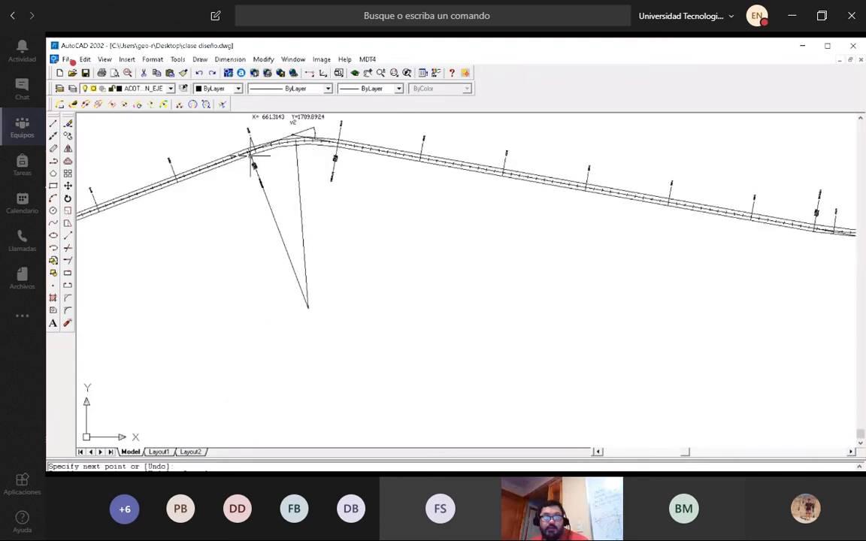
Examine where the new radius line meets the road axis at 0+592.613, and briefly unmute the meeting microphone.
{"action": "scroll", "coordinate": [239, 135], "scroll_direction": "up", "scroll_amount": 2}
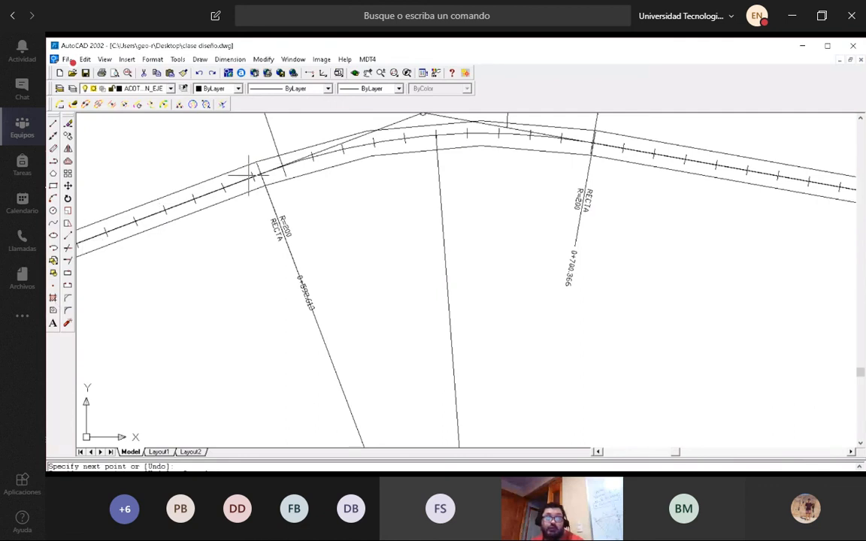
{"action": "scroll", "coordinate": [259, 169], "scroll_direction": "down", "scroll_amount": 2}
{"action": "scroll", "coordinate": [261, 170], "scroll_direction": "down", "scroll_amount": 2}
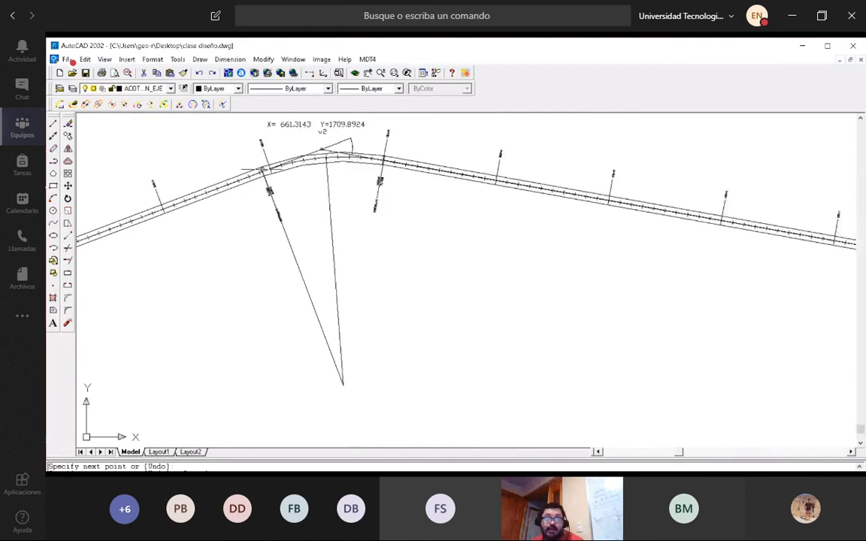
{"action": "scroll", "coordinate": [264, 170], "scroll_direction": "up", "scroll_amount": 3}
{"action": "scroll", "coordinate": [265, 170], "scroll_direction": "up", "scroll_amount": 1}
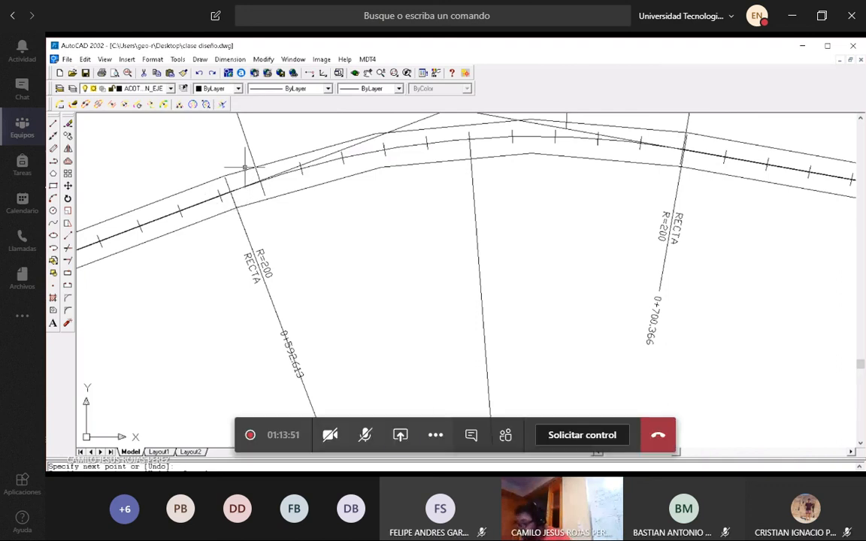
{"action": "left_click", "coordinate": [365, 435]}
{"action": "left_click", "coordinate": [365, 435]}
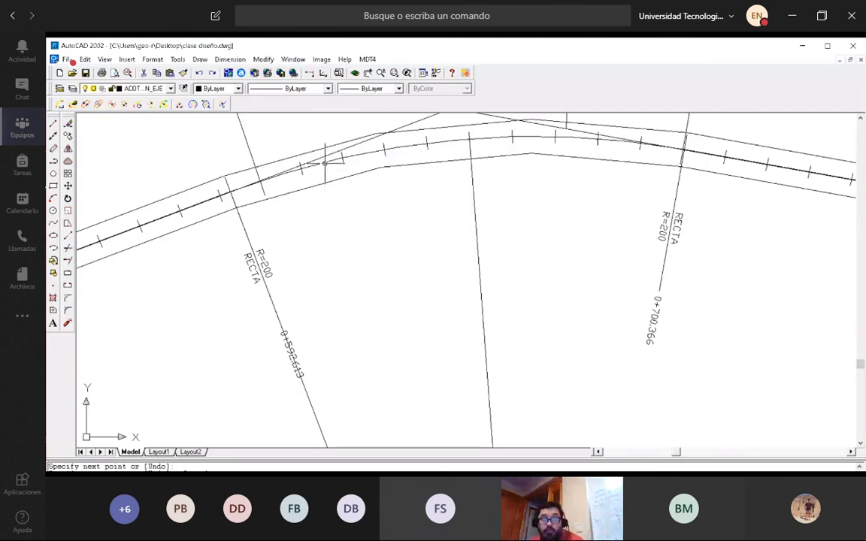
Examine the road axis along the v2 curve between 0+592.613 and 0+700.366 and its adjoining straights, and end the line command.
{"action": "scroll", "coordinate": [324, 161], "scroll_direction": "down", "scroll_amount": 3}
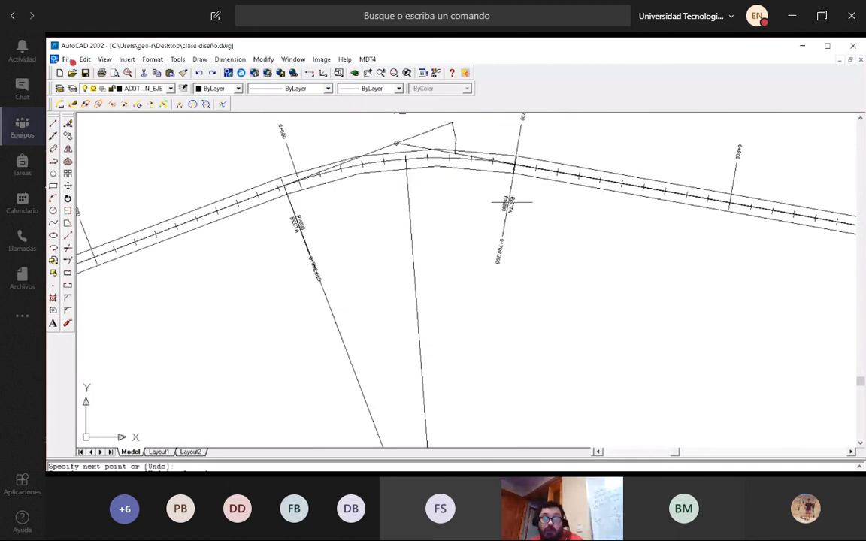
{"action": "scroll", "coordinate": [312, 156], "scroll_direction": "up", "scroll_amount": 3}
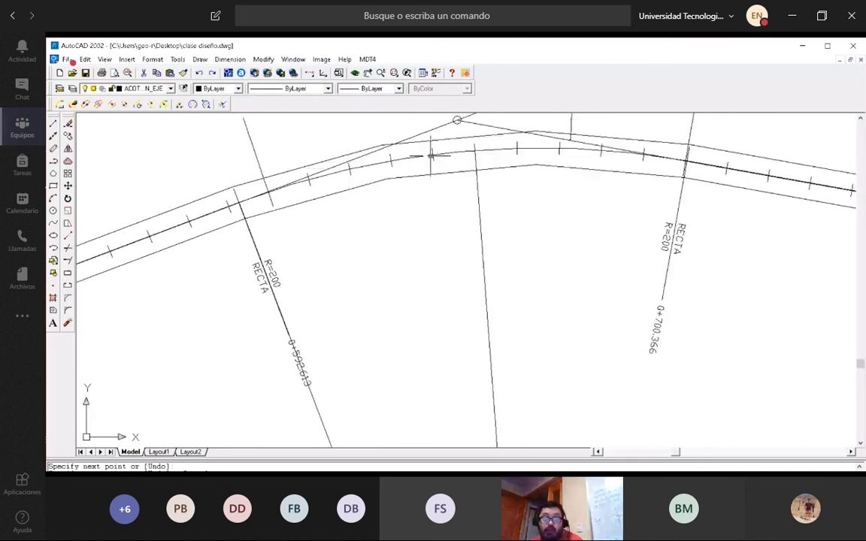
{"action": "scroll", "coordinate": [430, 156], "scroll_direction": "down", "scroll_amount": 4}
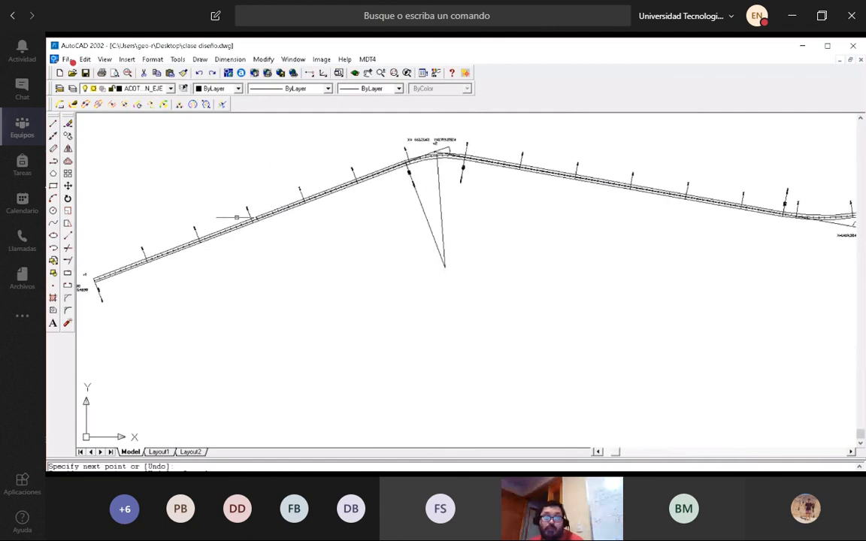
{"action": "scroll", "coordinate": [467, 145], "scroll_direction": "up", "scroll_amount": 4}
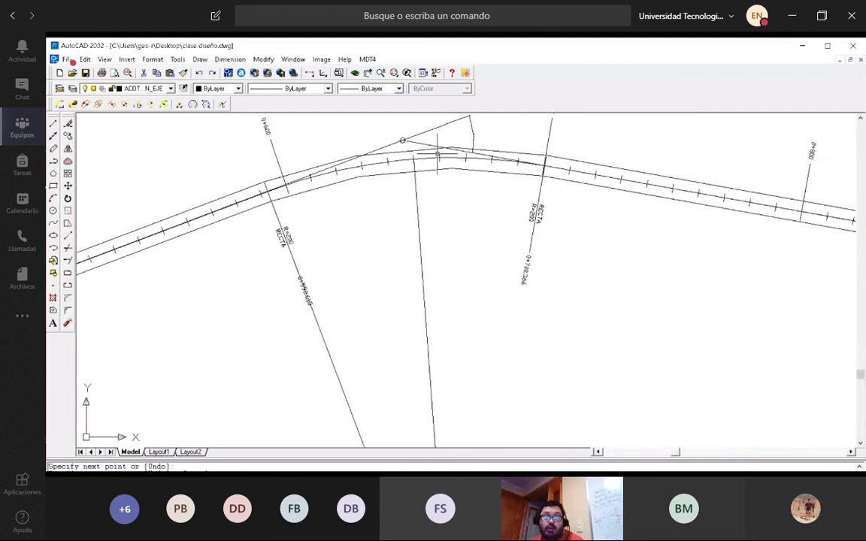
{"action": "scroll", "coordinate": [451, 147], "scroll_direction": "down", "scroll_amount": 2}
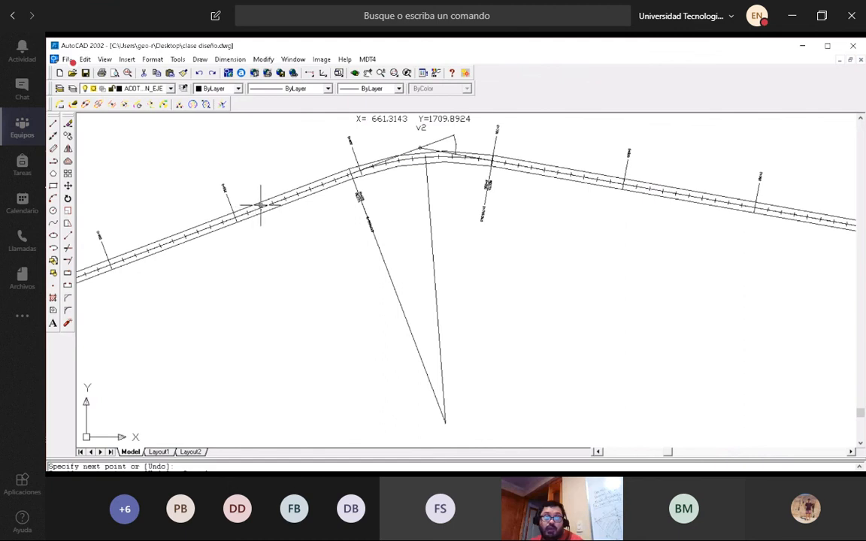
{"action": "scroll", "coordinate": [259, 203], "scroll_direction": "down", "scroll_amount": 3}
{"action": "scroll", "coordinate": [301, 181], "scroll_direction": "up", "scroll_amount": 5}
{"action": "scroll", "coordinate": [314, 178], "scroll_direction": "down", "scroll_amount": 2}
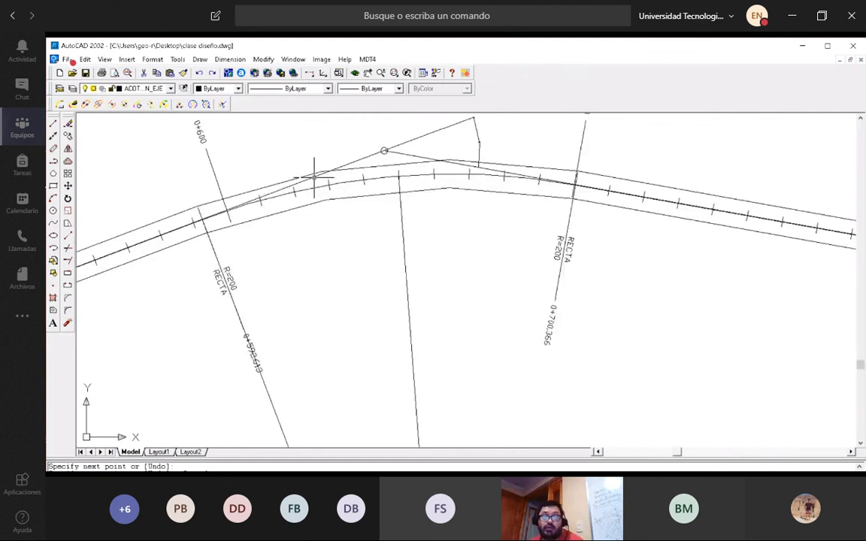
{"action": "scroll", "coordinate": [314, 178], "scroll_direction": "up", "scroll_amount": 2}
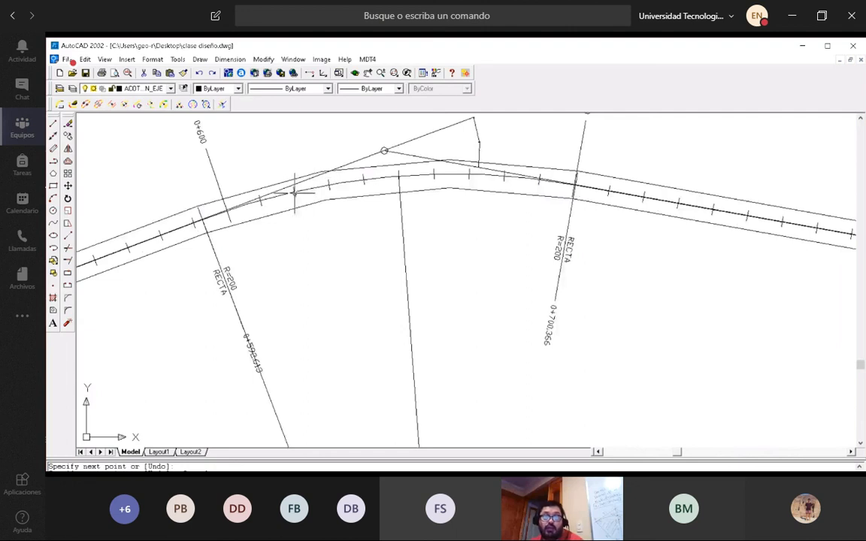
{"action": "scroll", "coordinate": [293, 191], "scroll_direction": "up", "scroll_amount": 2}
{"action": "scroll", "coordinate": [329, 180], "scroll_direction": "down", "scroll_amount": 2}
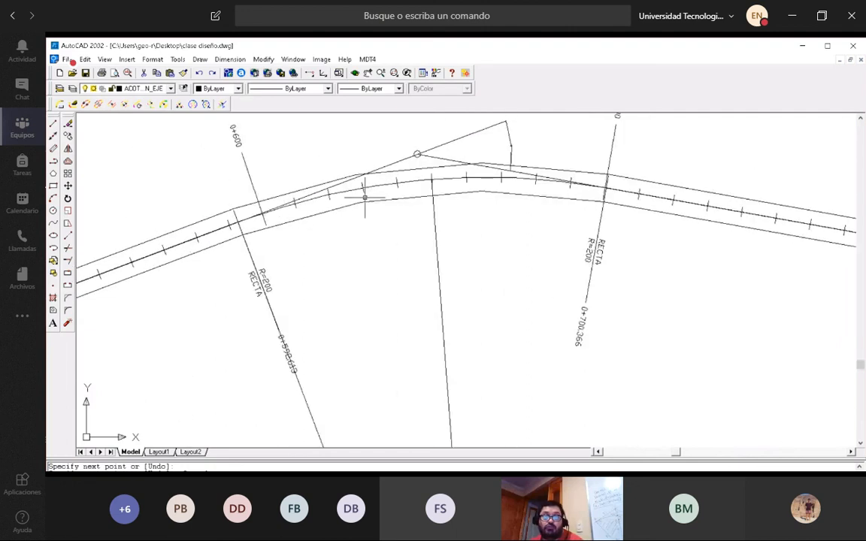
{"action": "scroll", "coordinate": [330, 185], "scroll_direction": "up", "scroll_amount": 2}
{"action": "scroll", "coordinate": [329, 190], "scroll_direction": "down", "scroll_amount": 2}
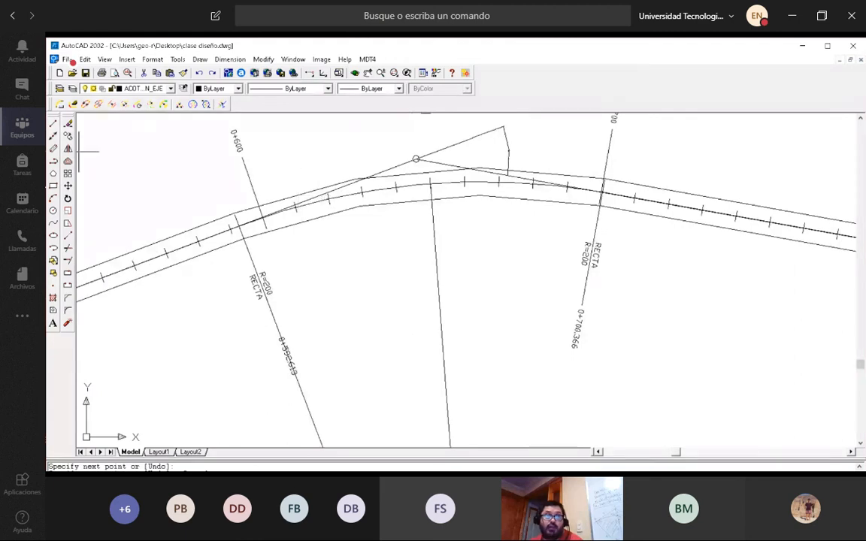
{"action": "key", "text": "Escape"}
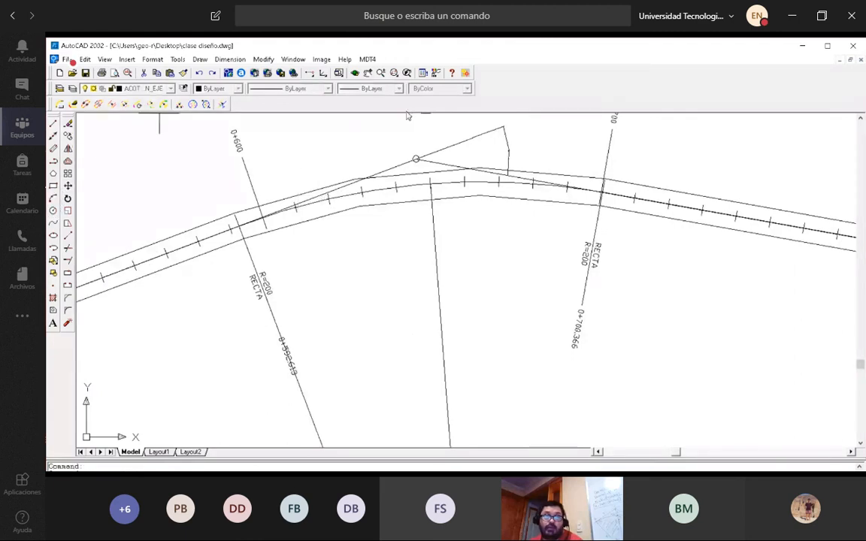
Draw a circle of radius 1 centered on the second axis tick past 0+600 on the v2 curve.
{"action": "scroll", "coordinate": [329, 198], "scroll_direction": "up", "scroll_amount": 1}
{"action": "scroll", "coordinate": [328, 196], "scroll_direction": "up", "scroll_amount": 4}
{"action": "left_click", "coordinate": [333, 204]}
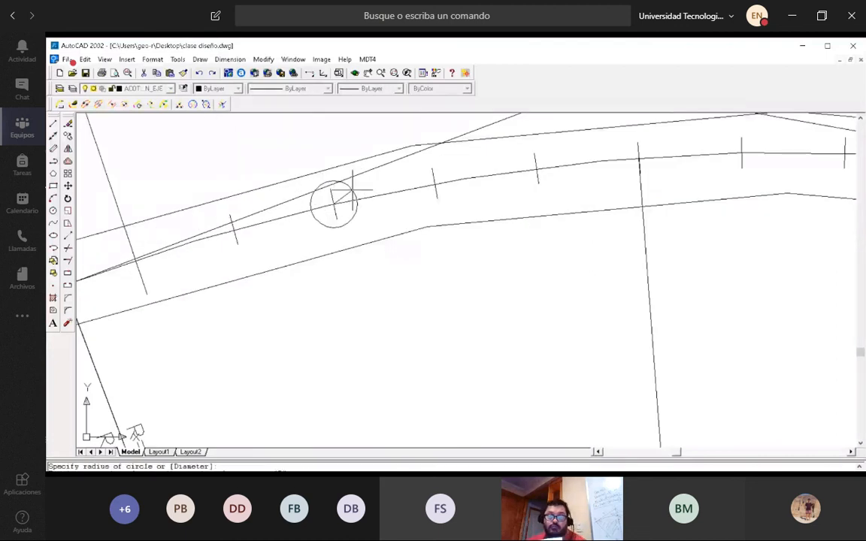
{"action": "type", "text": "1"}
{"action": "key", "text": "Return"}
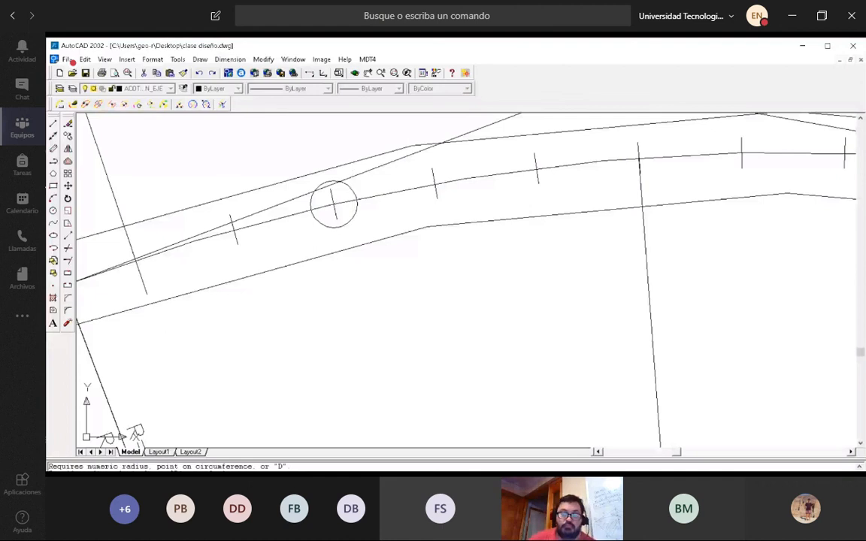
Examine the circled axis point in relation to the curve's start, the tangent line and the curve's center.
{"action": "scroll", "coordinate": [361, 188], "scroll_direction": "down", "scroll_amount": 3}
{"action": "scroll", "coordinate": [382, 184], "scroll_direction": "up", "scroll_amount": 1}
{"action": "scroll", "coordinate": [383, 183], "scroll_direction": "down", "scroll_amount": 1}
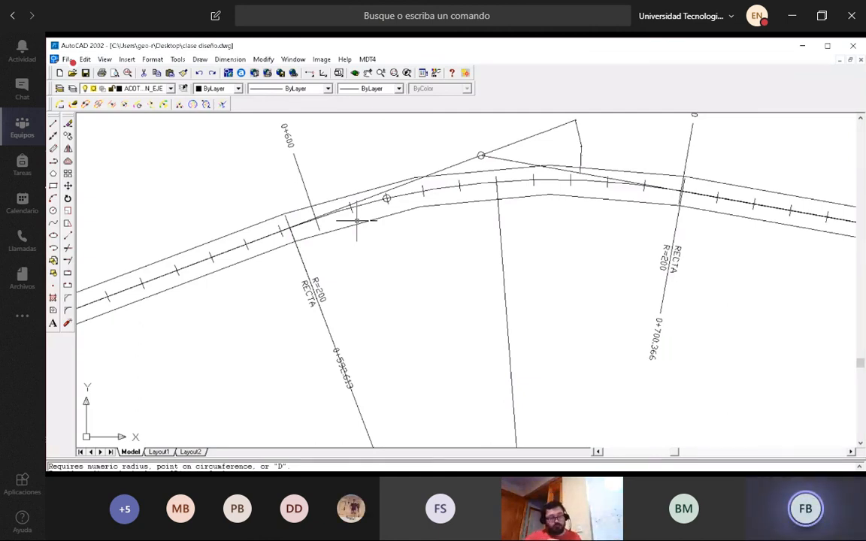
{"action": "scroll", "coordinate": [516, 236], "scroll_direction": "down", "scroll_amount": 3}
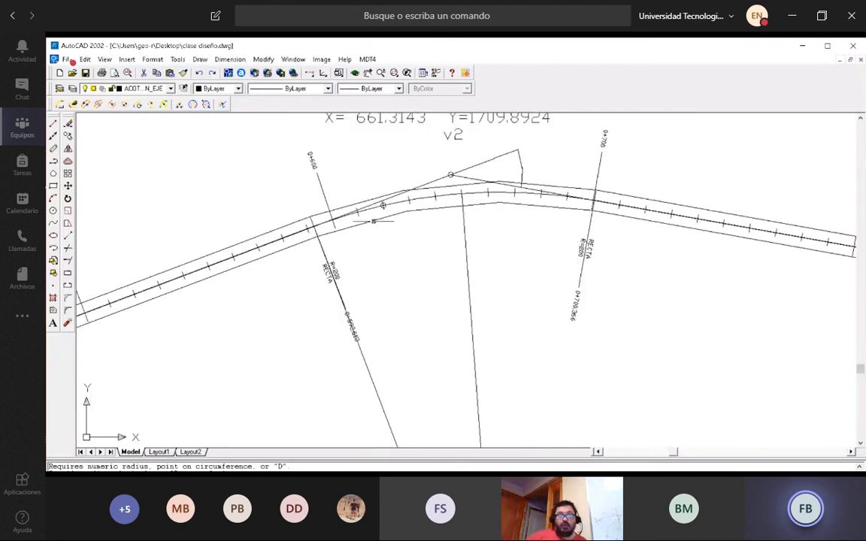
{"action": "scroll", "coordinate": [318, 201], "scroll_direction": "up", "scroll_amount": 4}
{"action": "scroll", "coordinate": [440, 271], "scroll_direction": "up", "scroll_amount": 1}
{"action": "scroll", "coordinate": [429, 199], "scroll_direction": "up", "scroll_amount": 1}
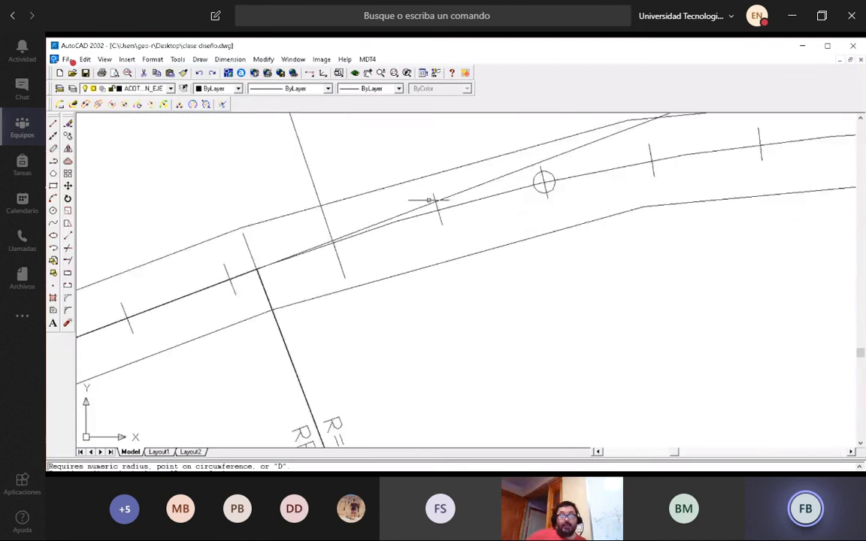
{"action": "scroll", "coordinate": [429, 199], "scroll_direction": "down", "scroll_amount": 1}
{"action": "scroll", "coordinate": [429, 199], "scroll_direction": "up", "scroll_amount": 2}
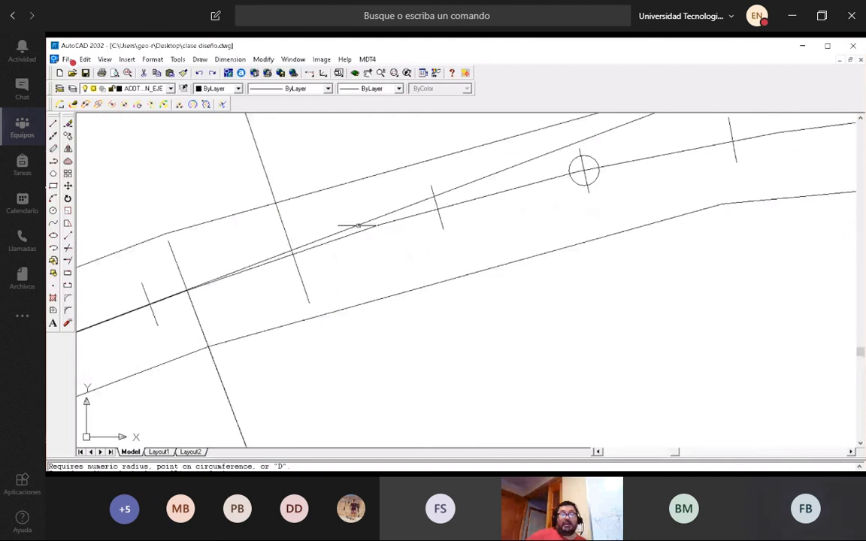
{"action": "scroll", "coordinate": [375, 178], "scroll_direction": "down", "scroll_amount": 1}
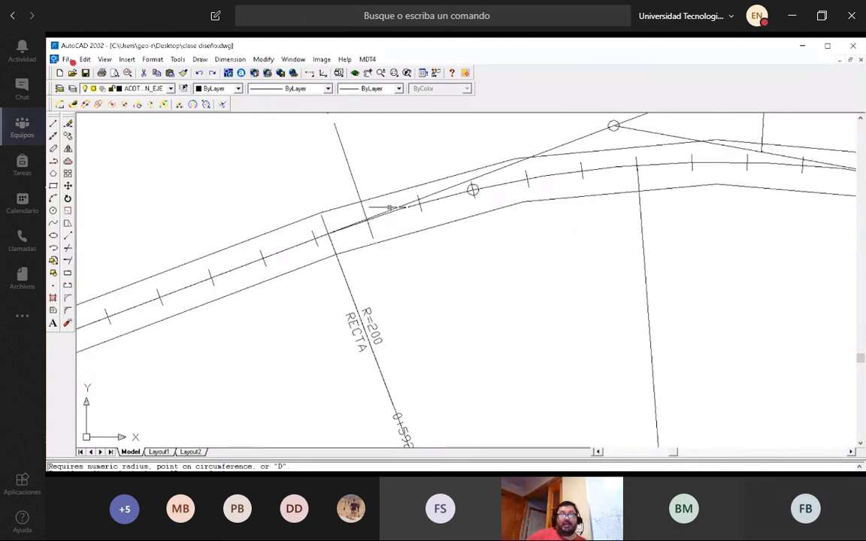
{"action": "scroll", "coordinate": [380, 181], "scroll_direction": "down", "scroll_amount": 3}
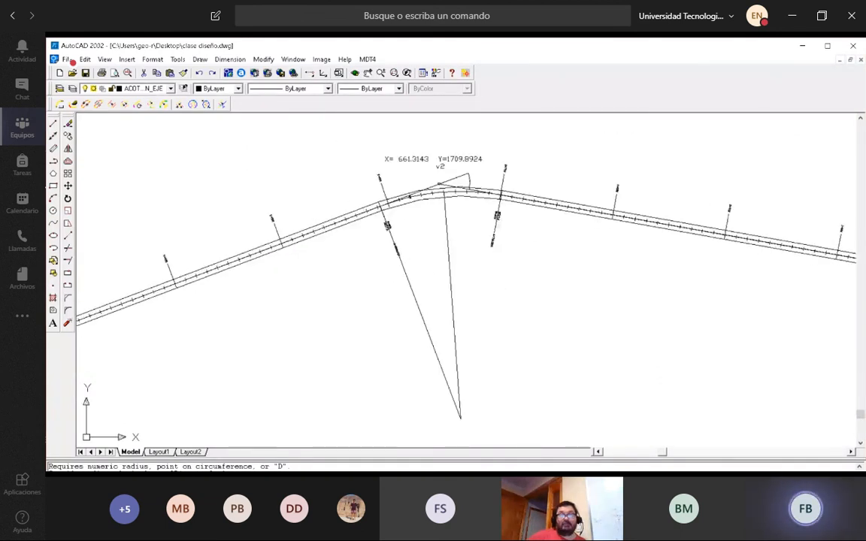
{"action": "scroll", "coordinate": [397, 198], "scroll_direction": "up", "scroll_amount": 3}
{"action": "scroll", "coordinate": [397, 197], "scroll_direction": "up", "scroll_amount": 2}
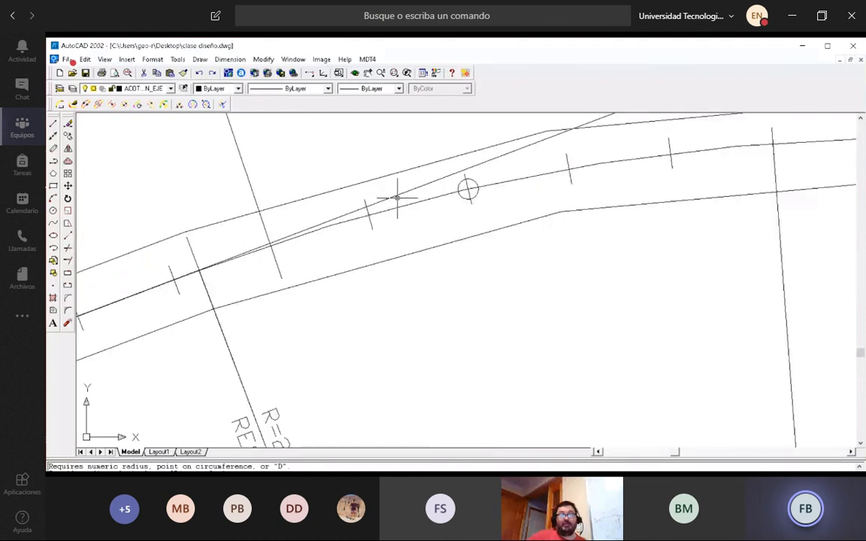
{"action": "scroll", "coordinate": [397, 197], "scroll_direction": "down", "scroll_amount": 3}
{"action": "scroll", "coordinate": [397, 198], "scroll_direction": "up", "scroll_amount": 3}
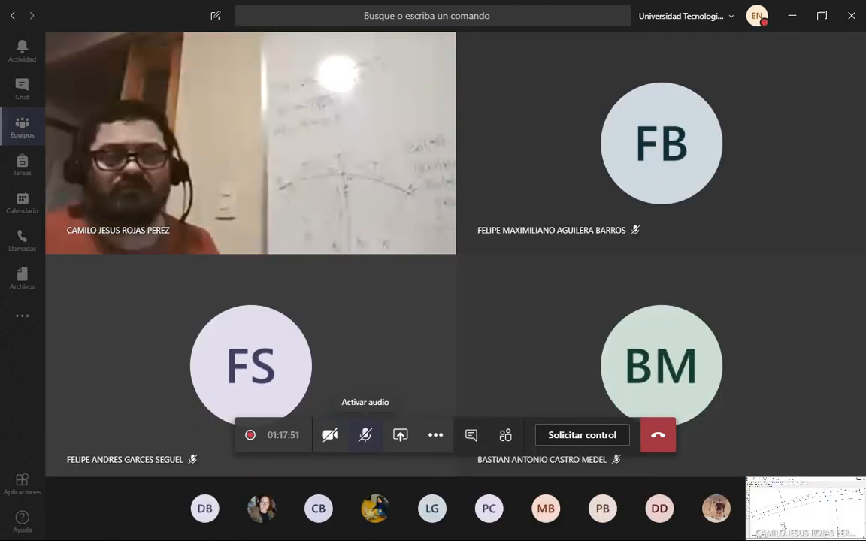
Unmute the meeting microphone to speak, and mute it again.
{"action": "left_click", "coordinate": [364, 435]}
{"action": "left_click", "coordinate": [364, 435]}
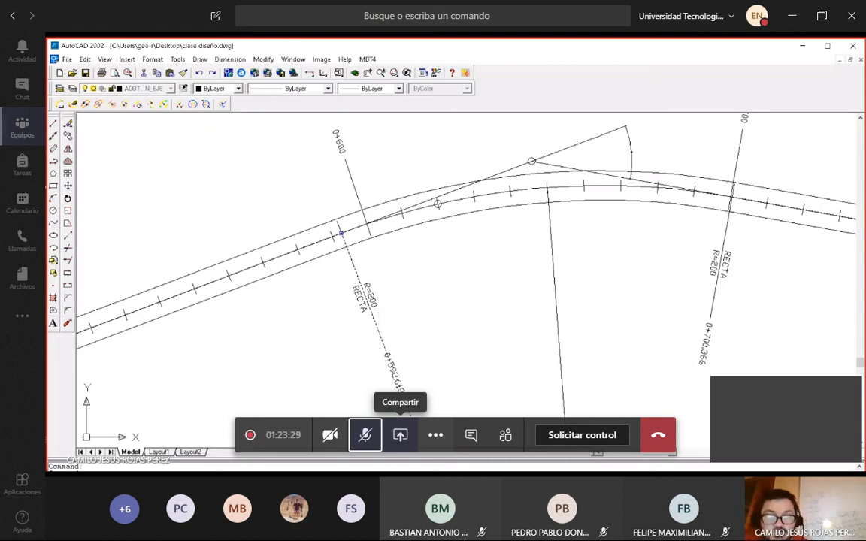
Erase the radius line that runs from the curve's start at 0+592.613 to the curve's center.
{"action": "left_click", "coordinate": [378, 331]}
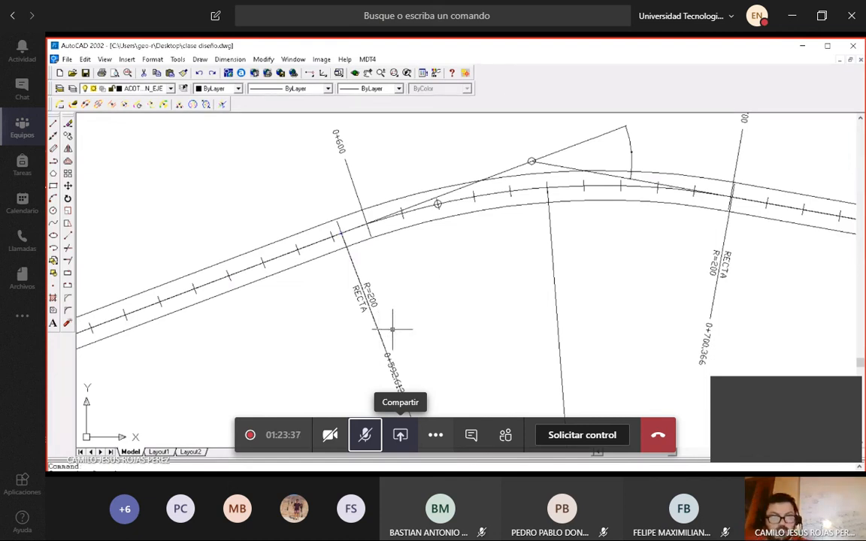
{"action": "scroll", "coordinate": [398, 314], "scroll_direction": "down", "scroll_amount": 5}
{"action": "scroll", "coordinate": [399, 316], "scroll_direction": "up", "scroll_amount": 3}
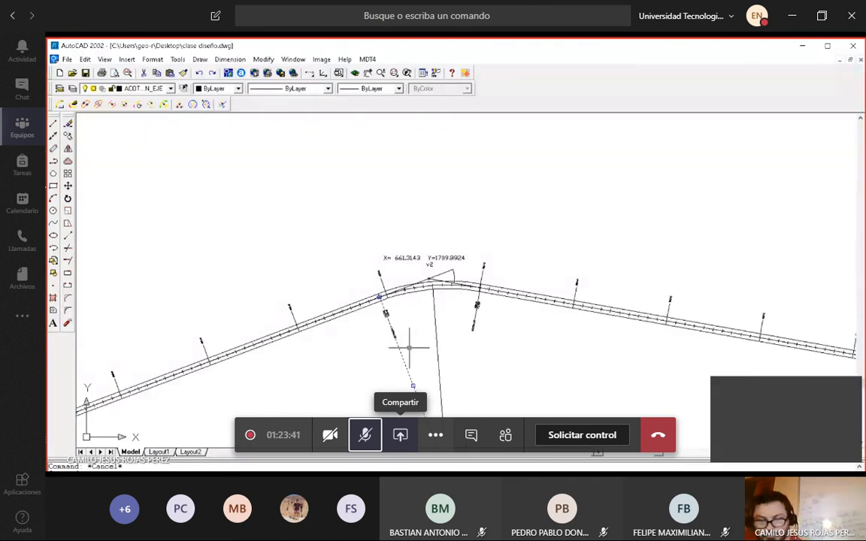
{"action": "key", "text": "Escape"}
{"action": "scroll", "coordinate": [395, 318], "scroll_direction": "up", "scroll_amount": 1}
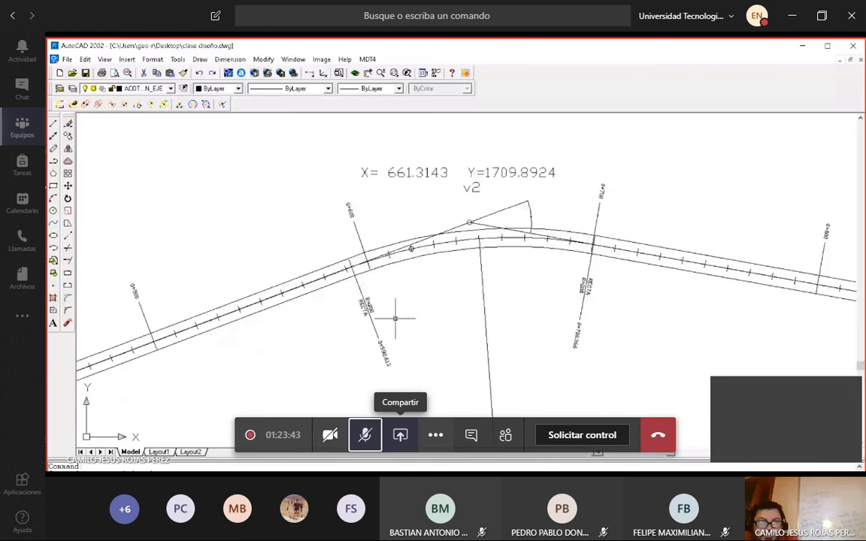
{"action": "scroll", "coordinate": [395, 318], "scroll_direction": "up", "scroll_amount": 3}
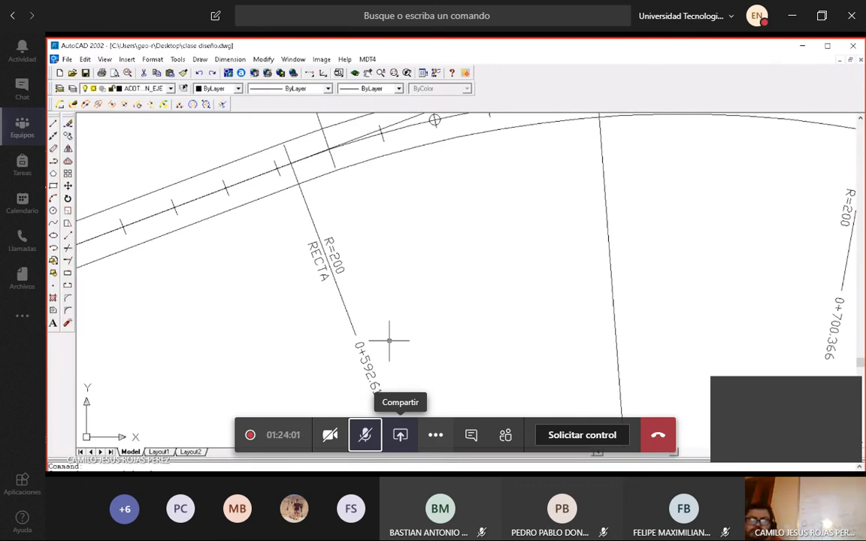
{"action": "scroll", "coordinate": [399, 360], "scroll_direction": "down", "scroll_amount": 3}
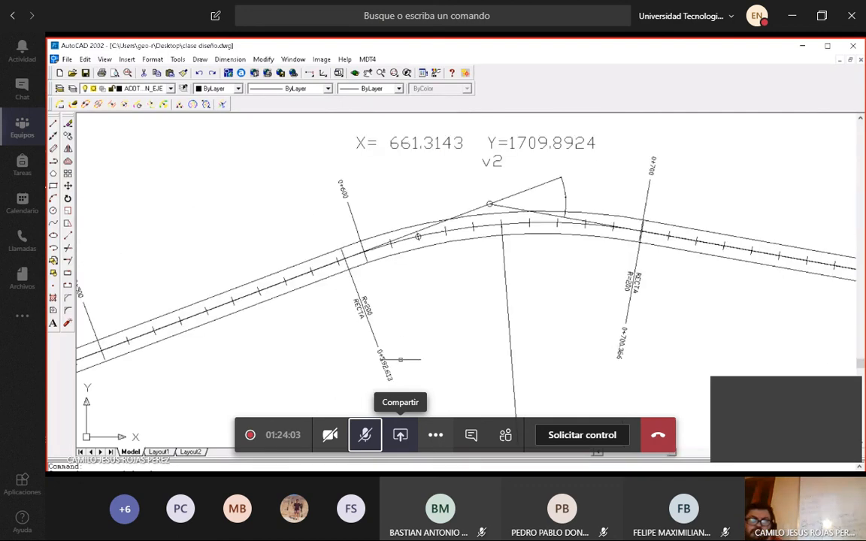
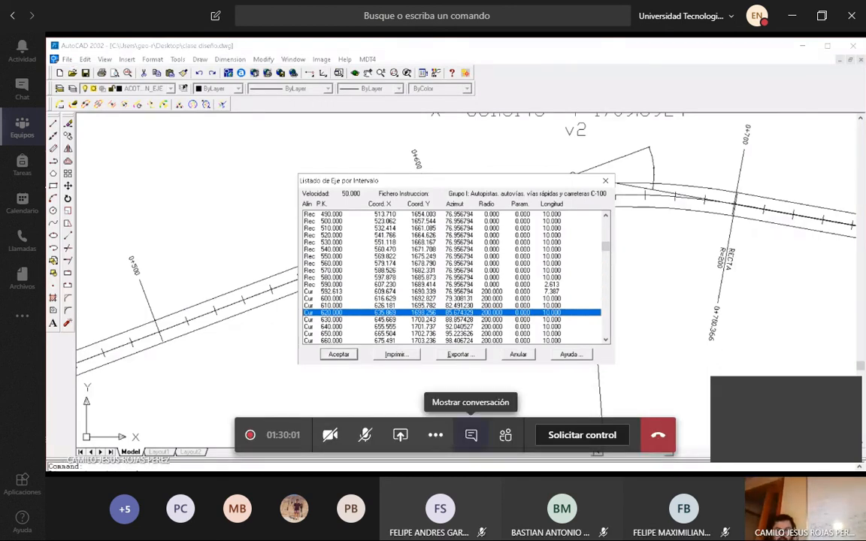
Check the meeting chat and the list of participants currently in the meeting, closing each one again.
{"action": "left_click", "coordinate": [471, 434]}
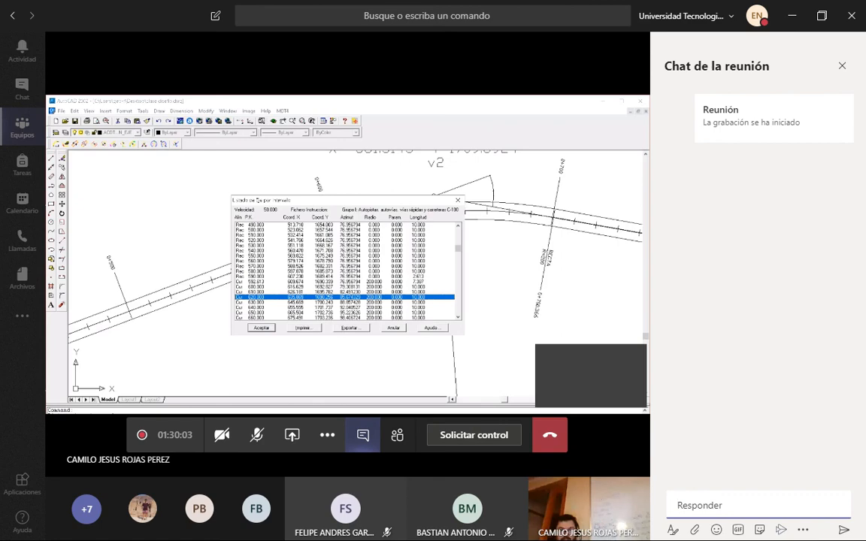
{"action": "left_click", "coordinate": [362, 435]}
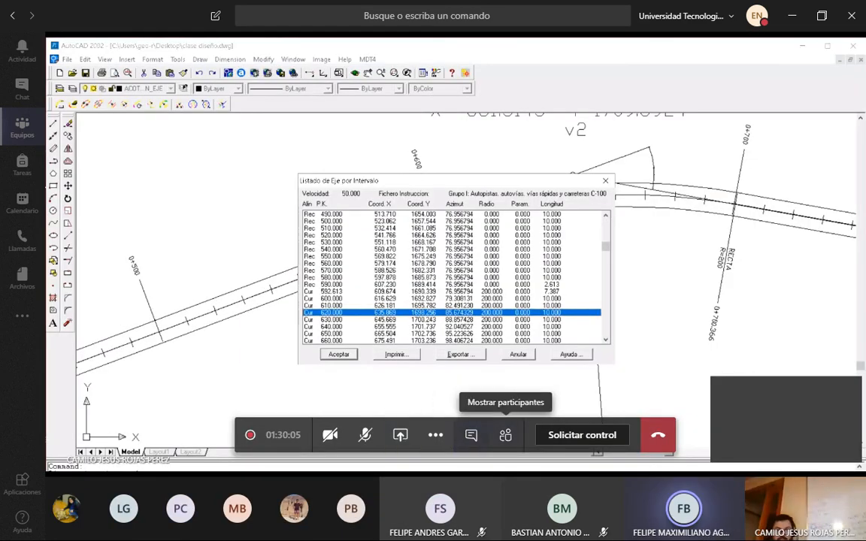
{"action": "left_click", "coordinate": [505, 435]}
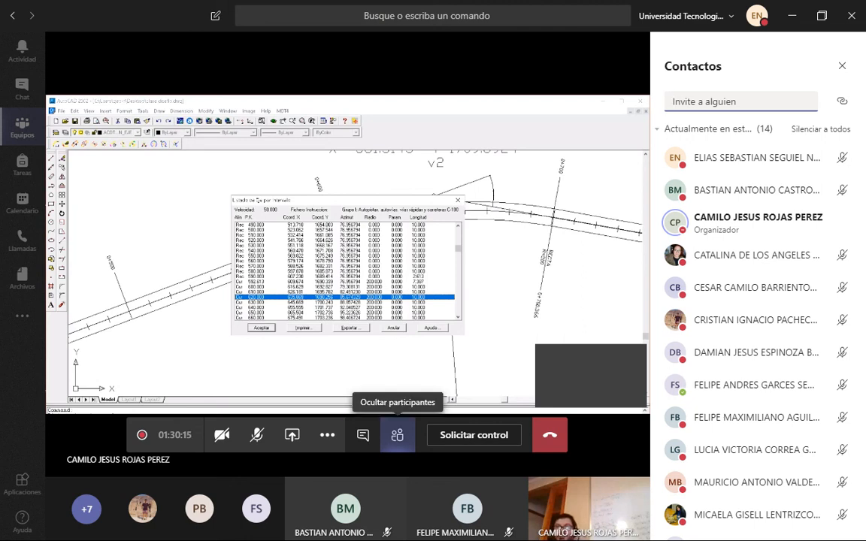
{"action": "left_click", "coordinate": [397, 435]}
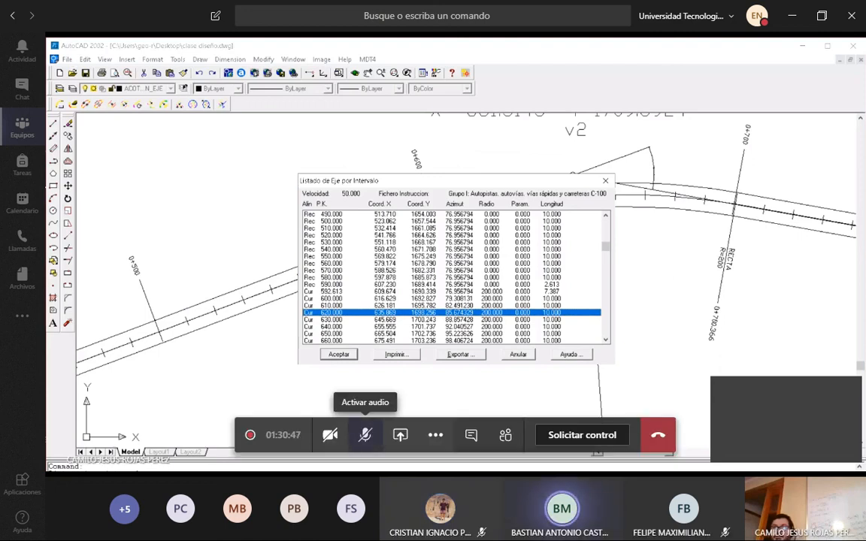
Unmute the meeting microphone to speak, mute it again, and look through the participant list.
{"action": "left_click", "coordinate": [366, 435]}
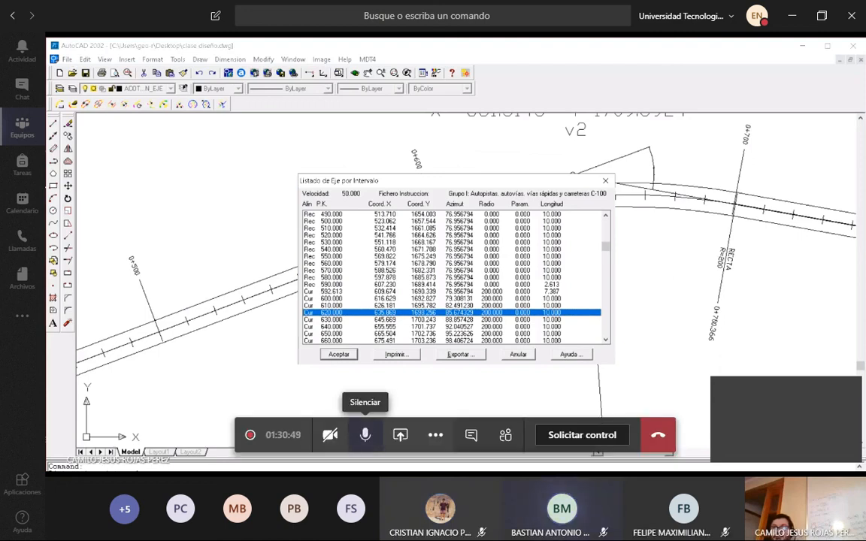
{"action": "left_click", "coordinate": [365, 435]}
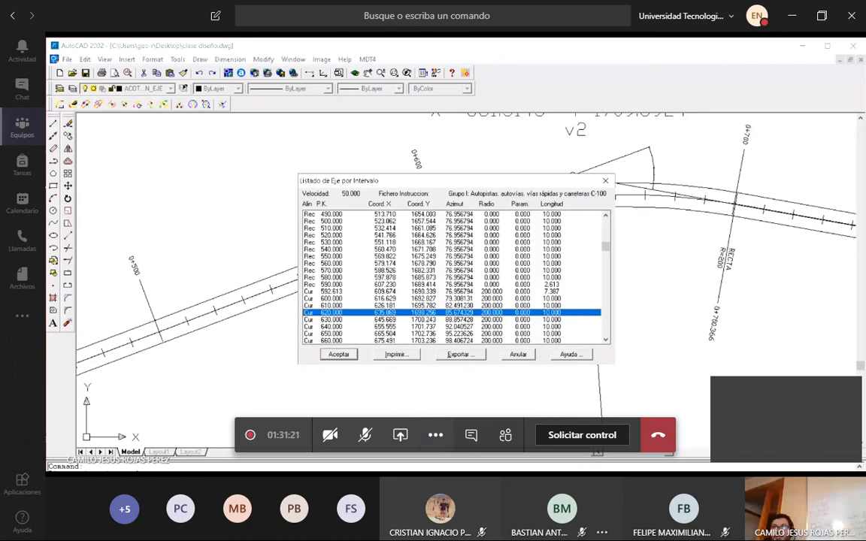
{"action": "left_click", "coordinate": [505, 435]}
{"action": "scroll", "coordinate": [760, 347], "scroll_direction": "down", "scroll_amount": 3}
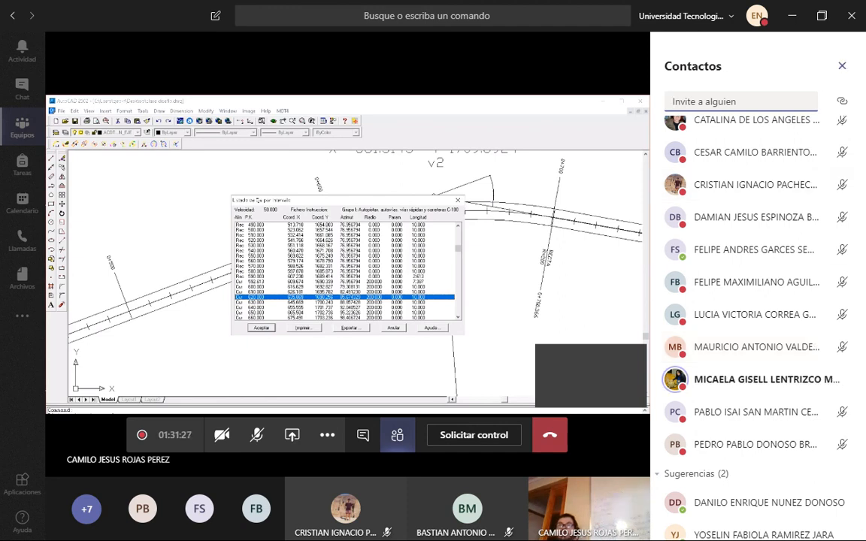
{"action": "left_click", "coordinate": [842, 66]}
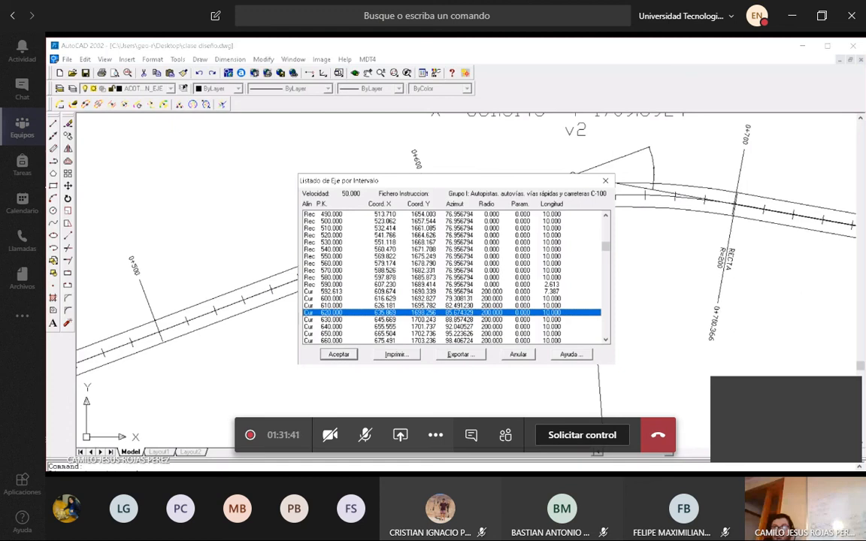
Speak briefly with the microphone unmuted, mute it, and review the participant list down to the suggested contacts.
{"action": "left_click", "coordinate": [364, 435]}
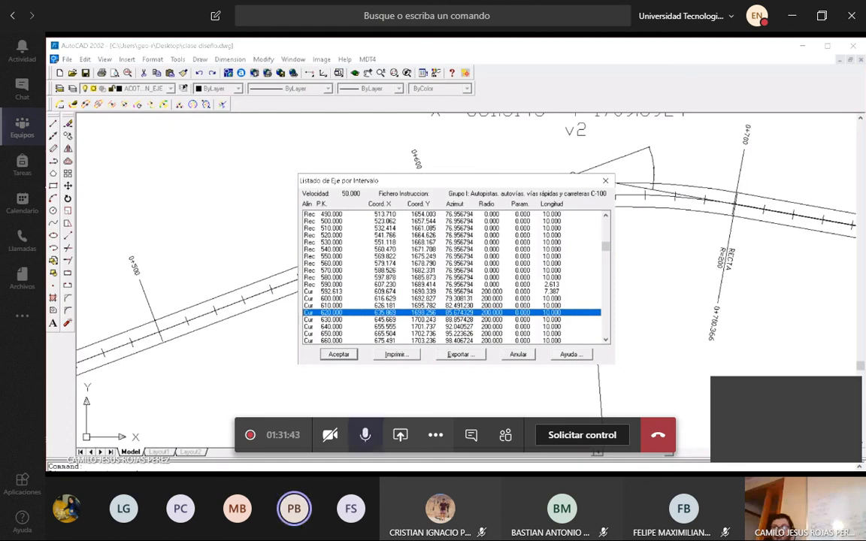
{"action": "left_click", "coordinate": [364, 435]}
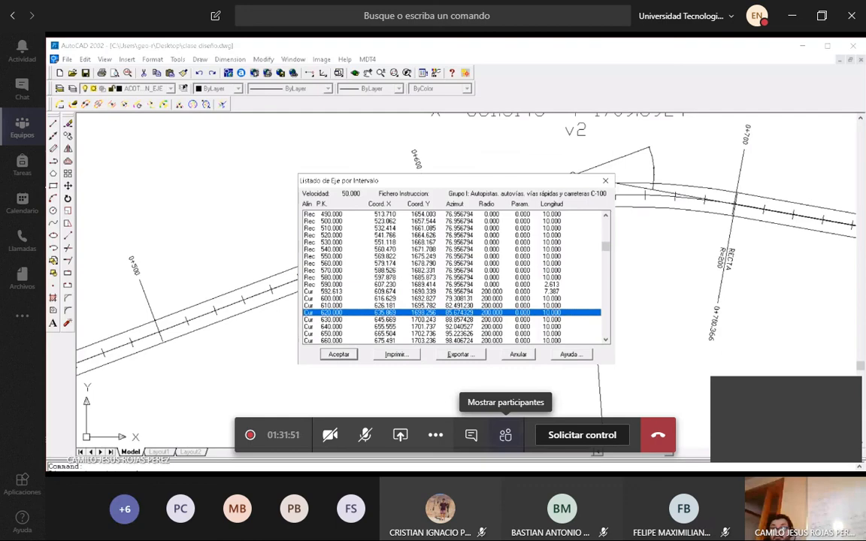
{"action": "left_click", "coordinate": [505, 434]}
{"action": "scroll", "coordinate": [759, 369], "scroll_direction": "down", "scroll_amount": 5}
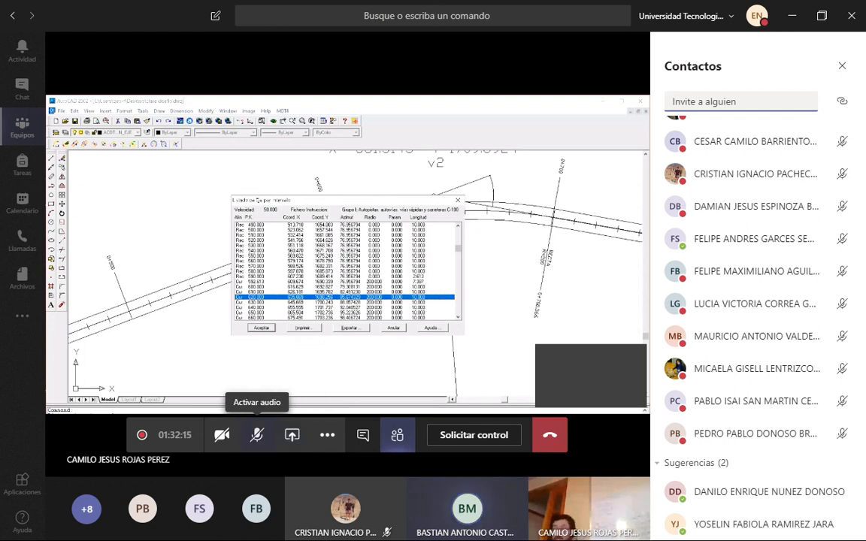
{"action": "left_click", "coordinate": [842, 66]}
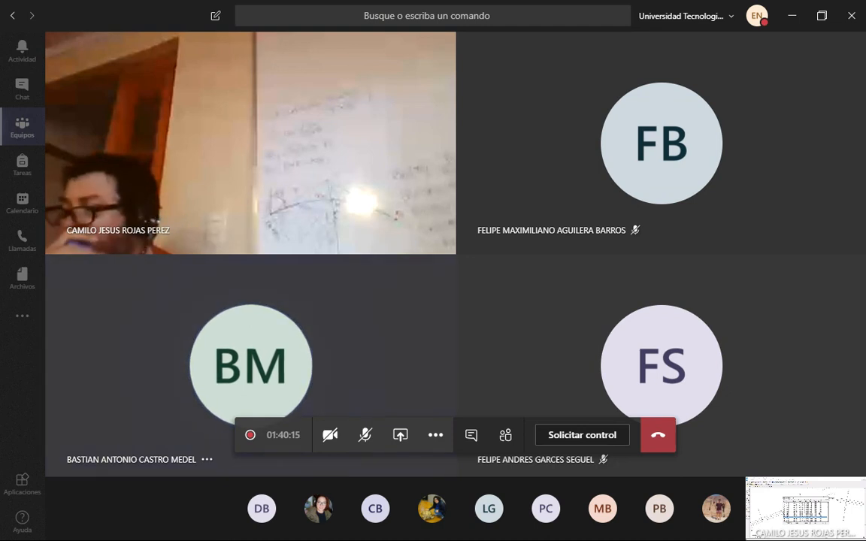
Attach Volumen_N3_JUN2018 from the computer's LIBROS > Manual de Carreteras folder to a new meeting chat message.
{"action": "mouse_move", "coordinate": [526, 459]}
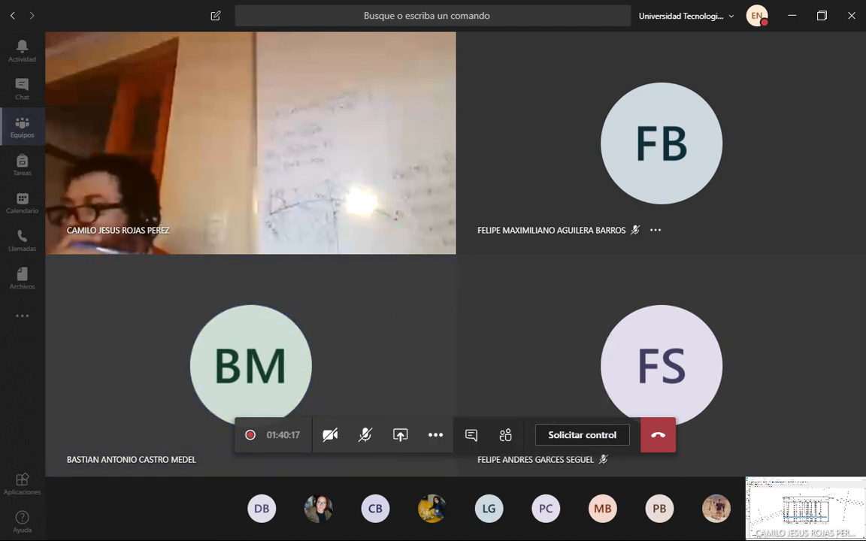
{"action": "left_click", "coordinate": [471, 434]}
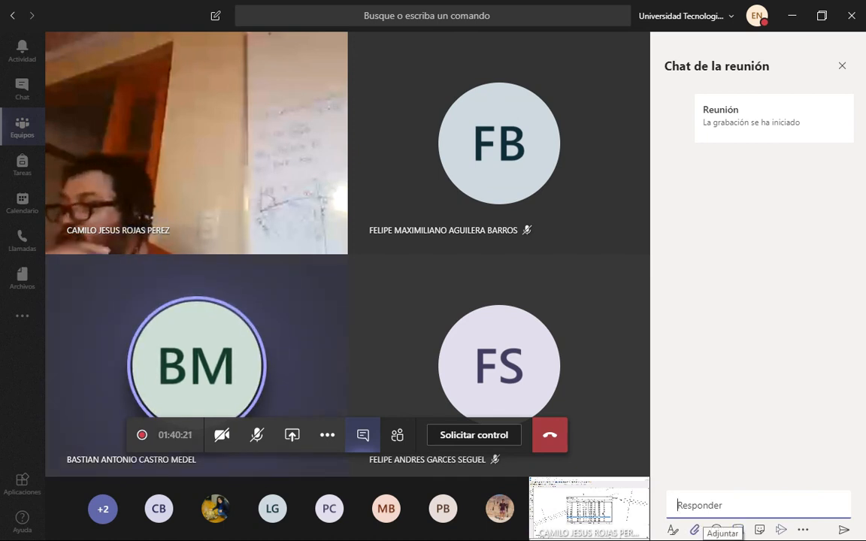
{"action": "left_click", "coordinate": [694, 530]}
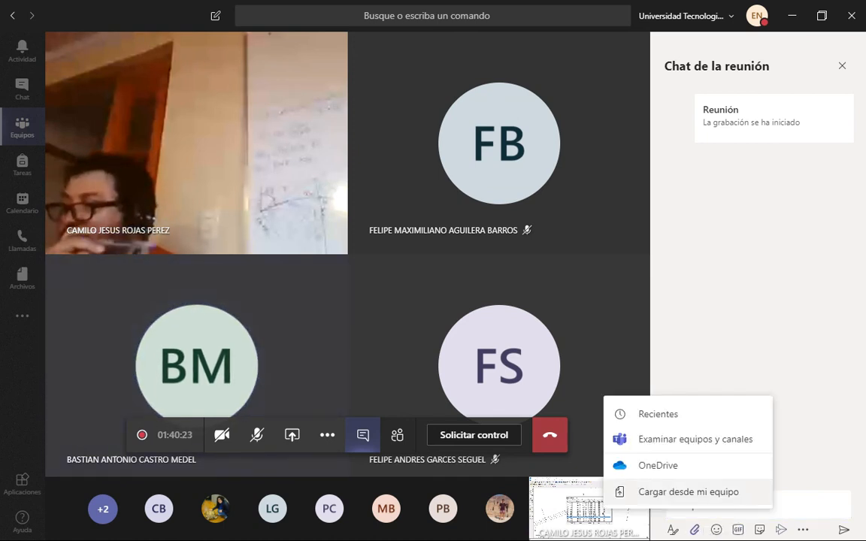
{"action": "left_click", "coordinate": [688, 492]}
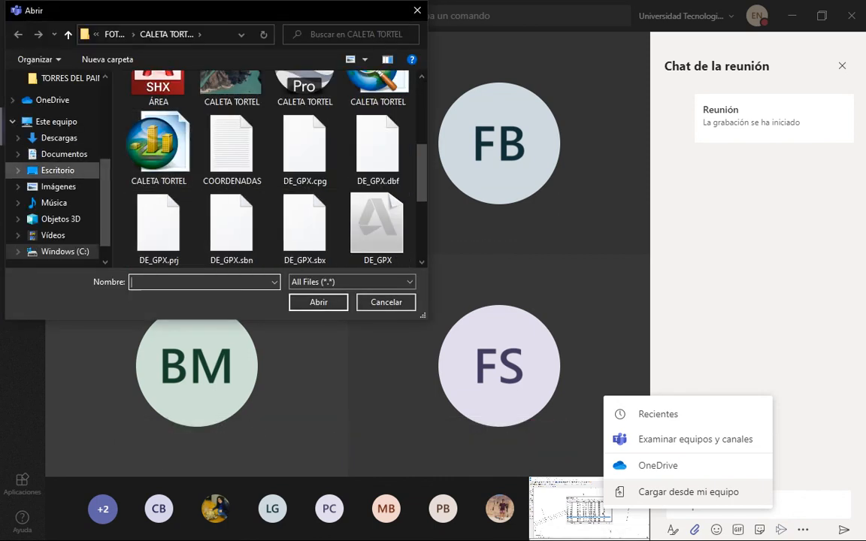
{"action": "left_click", "coordinate": [51, 143]}
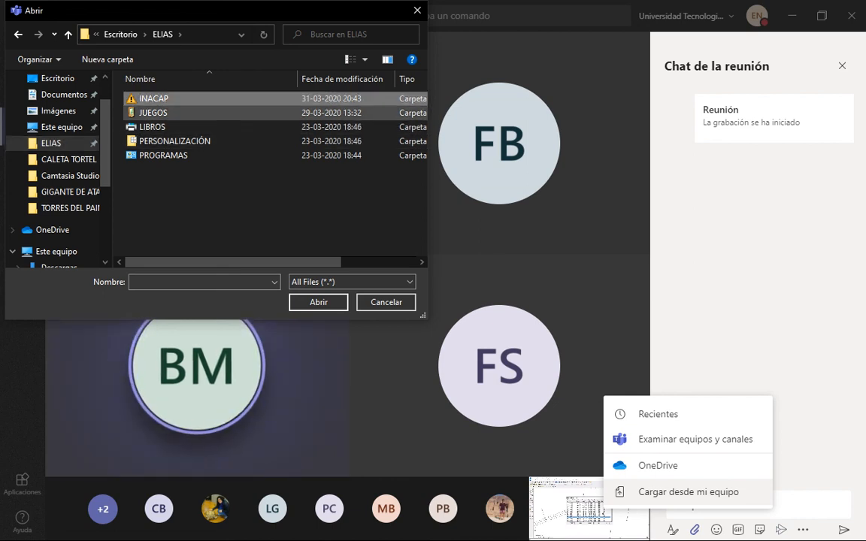
{"action": "double_click", "coordinate": [152, 127]}
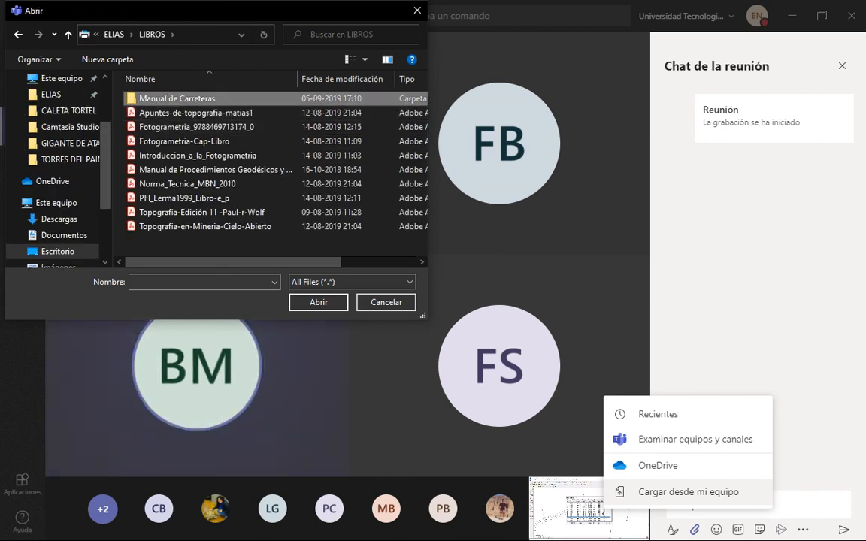
{"action": "double_click", "coordinate": [162, 99]}
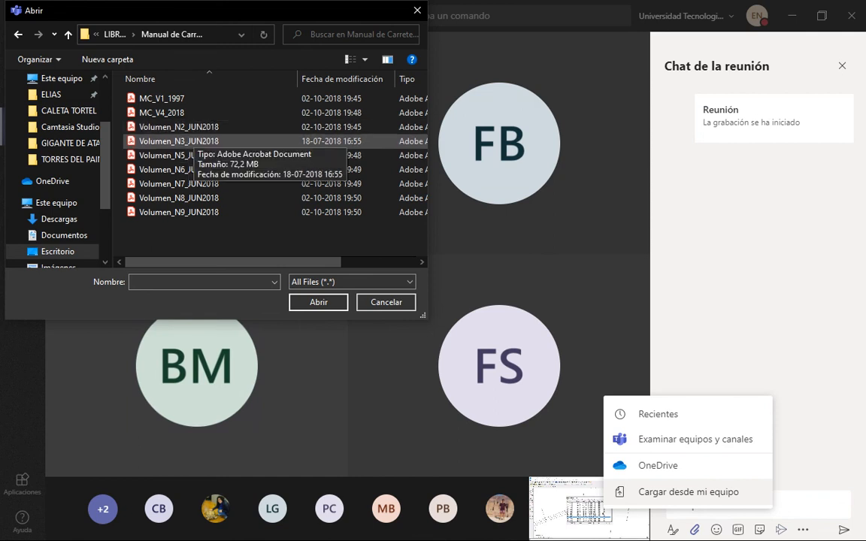
{"action": "left_click", "coordinate": [173, 140]}
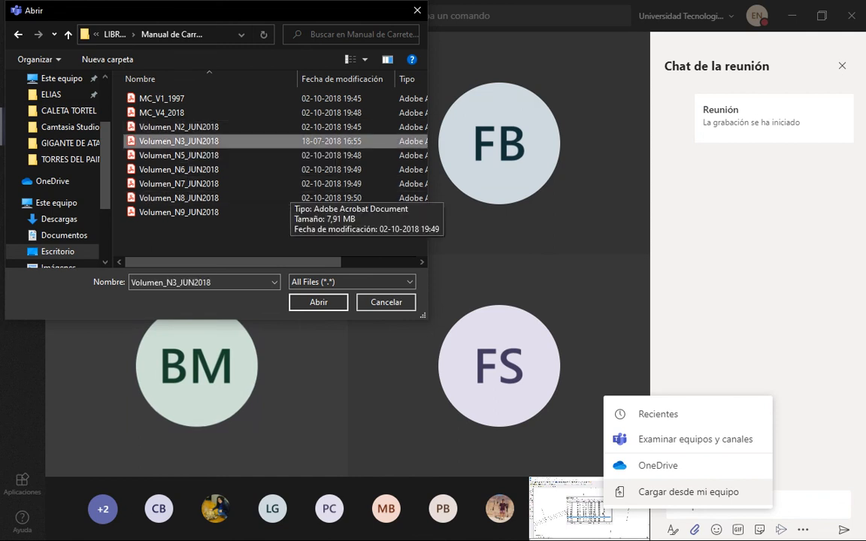
{"action": "left_click", "coordinate": [319, 302]}
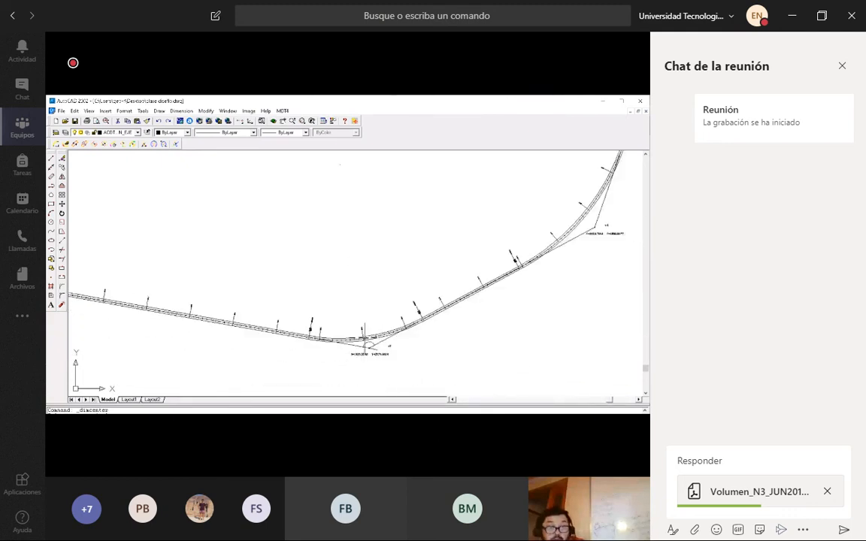
Unmute the microphone to speak on two occasions while the attachment uploads, muting it after each.
{"action": "left_click", "coordinate": [256, 434]}
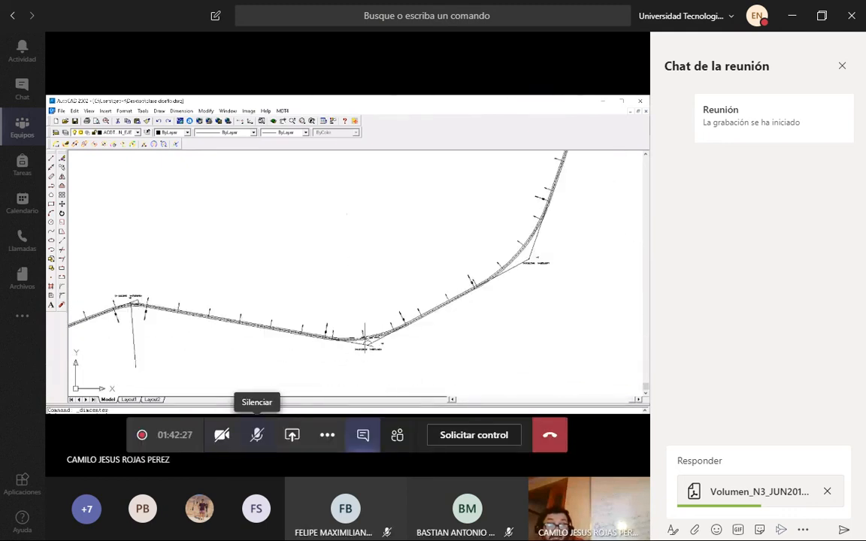
{"action": "left_click", "coordinate": [257, 434]}
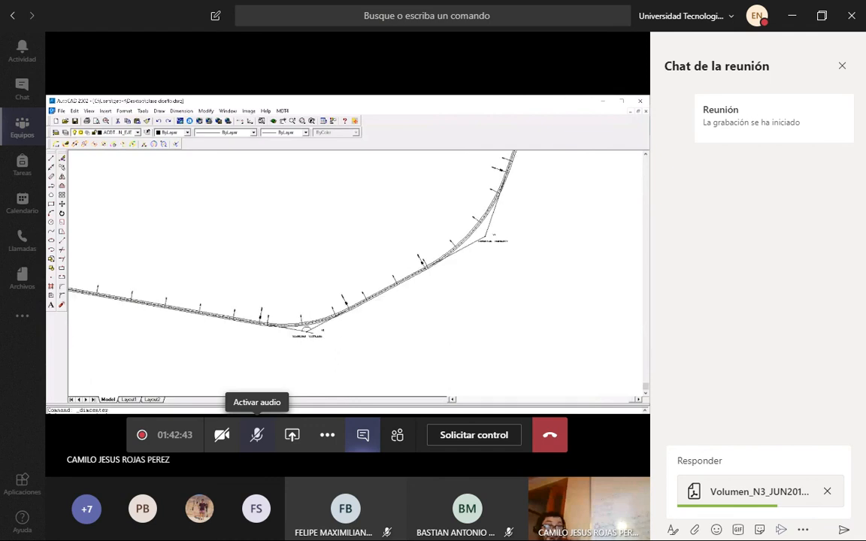
{"action": "left_click", "coordinate": [257, 435]}
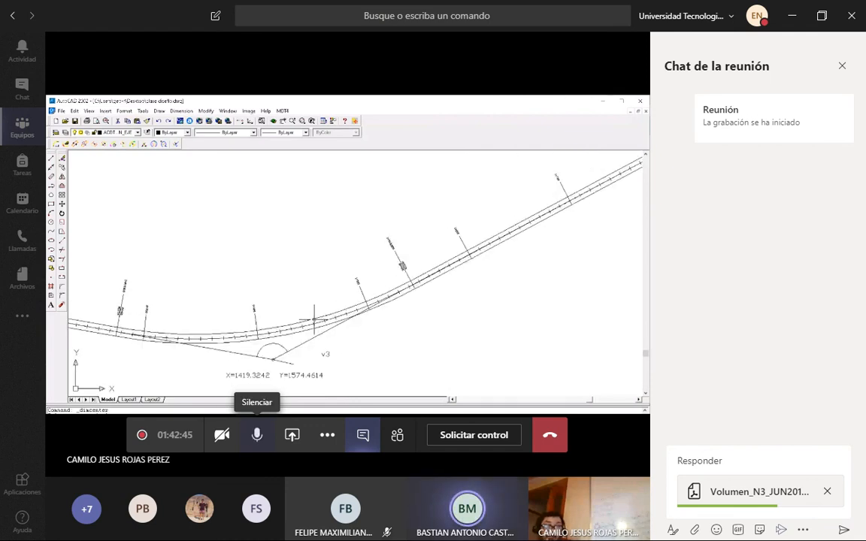
{"action": "left_click", "coordinate": [257, 436]}
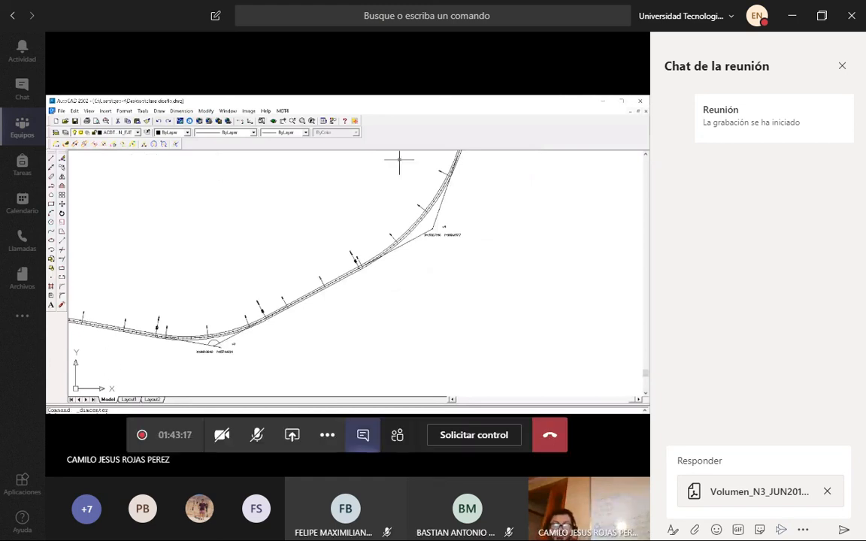
Send the message with the attached PDF to the meeting chat, check the replies and hide the chat.
{"action": "left_click", "coordinate": [845, 530]}
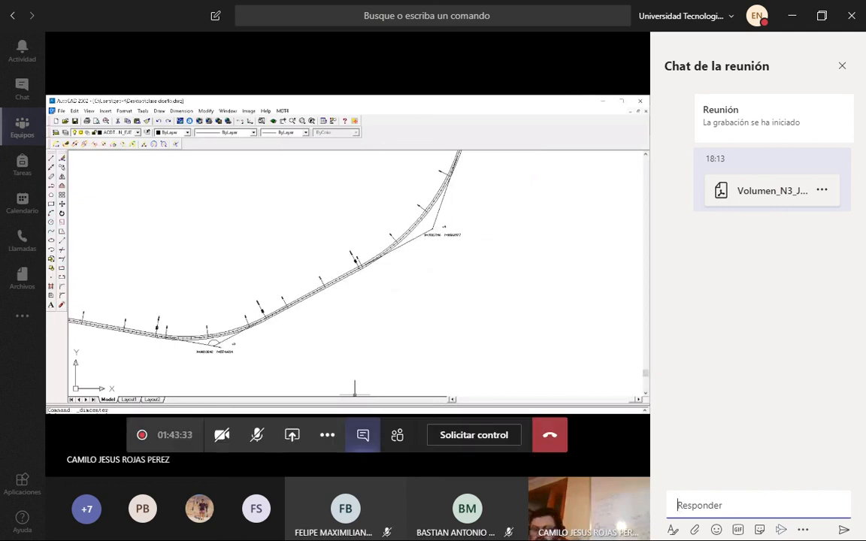
{"action": "left_click", "coordinate": [363, 435]}
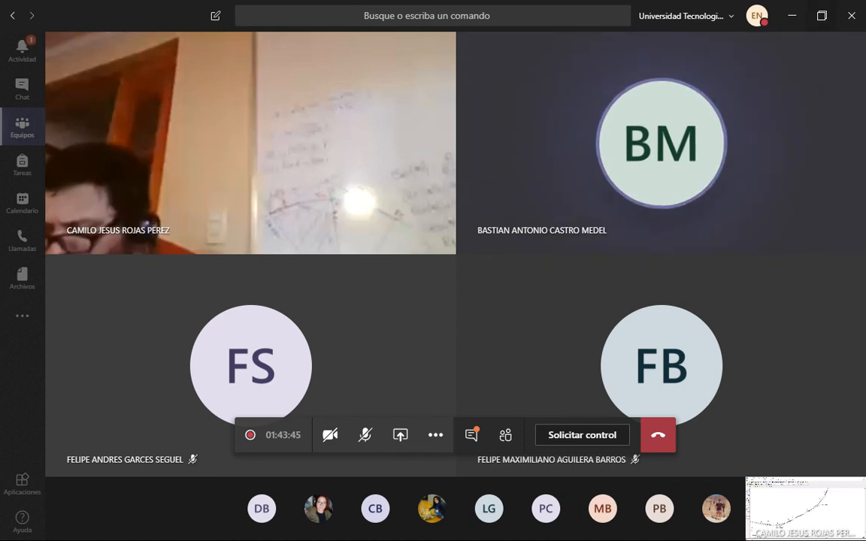
{"action": "left_click", "coordinate": [471, 435]}
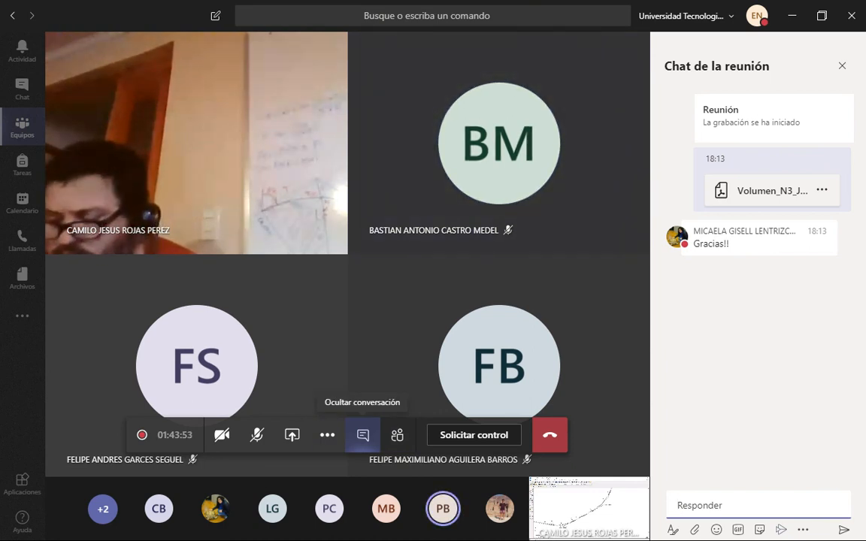
{"action": "left_click", "coordinate": [362, 435]}
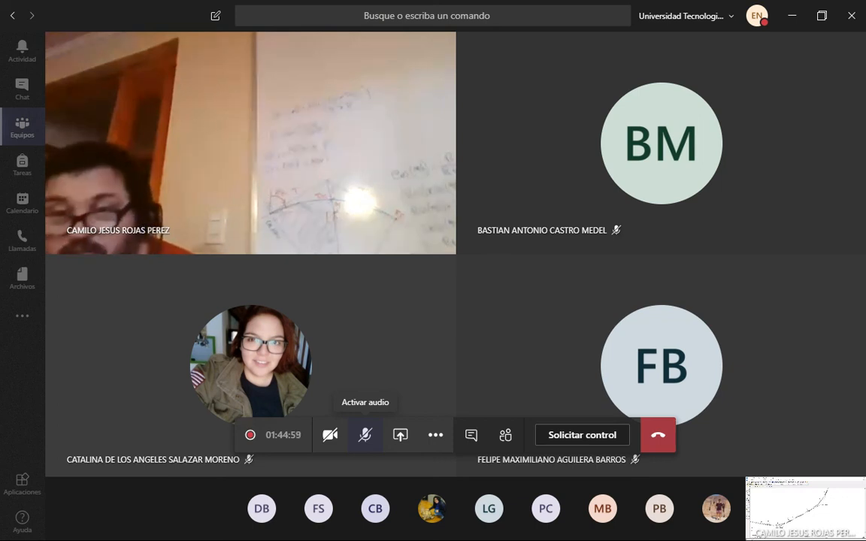
Switch the meeting microphone on for a moment and mute it again.
{"action": "left_click", "coordinate": [364, 434]}
{"action": "left_click", "coordinate": [364, 435]}
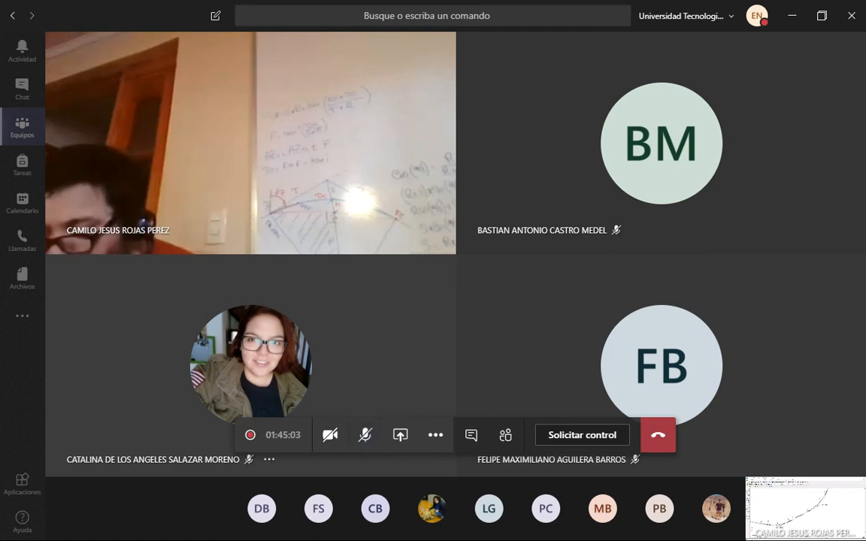
Bring up the screen recorder's control window and place it over the maximized meeting window.
{"action": "left_click", "coordinate": [822, 16]}
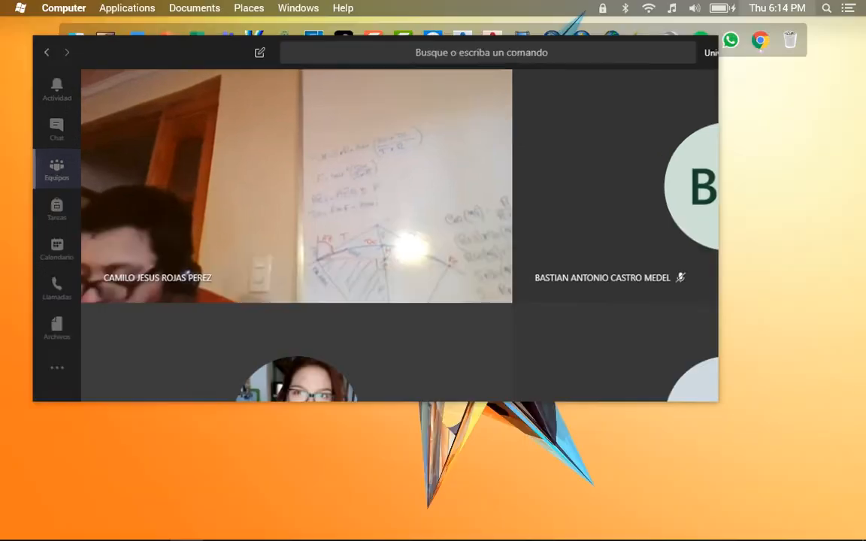
{"action": "left_click", "coordinate": [374, 39]}
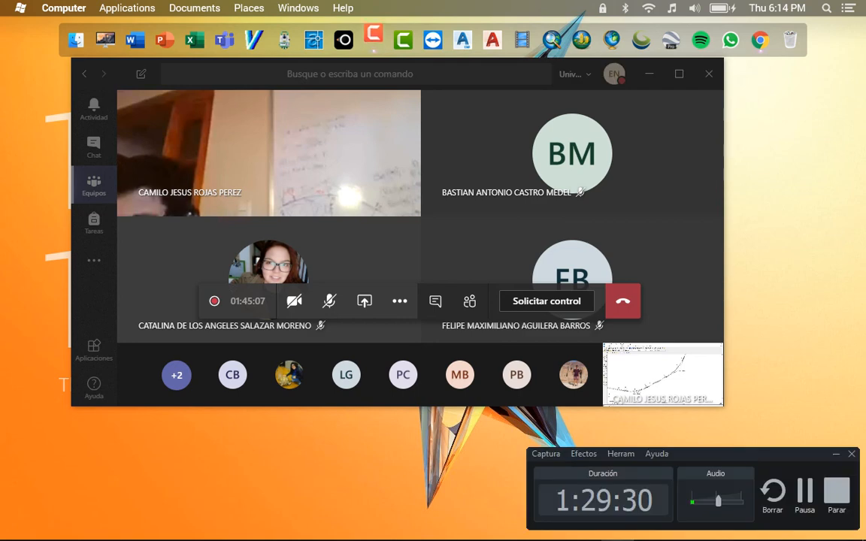
{"action": "left_click", "coordinate": [678, 74]}
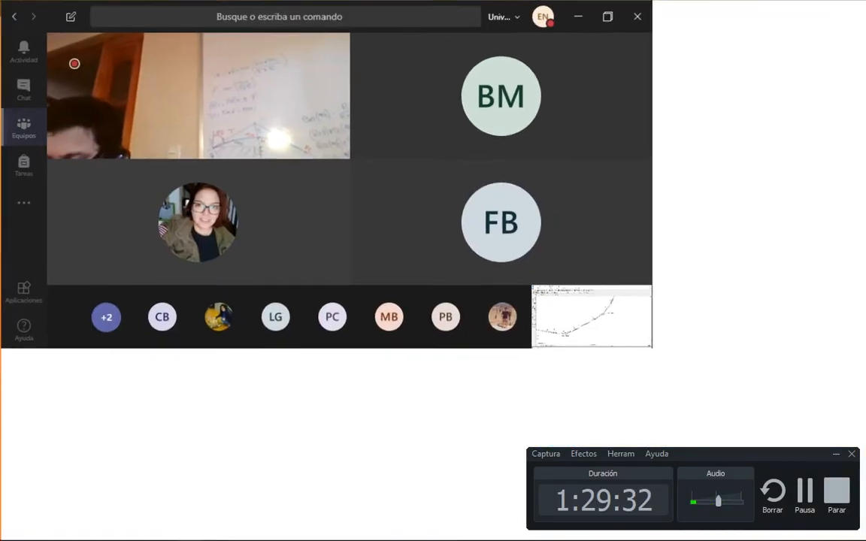
{"action": "left_click_drag", "start_coordinate": [722, 454], "coordinate": [729, 463]}
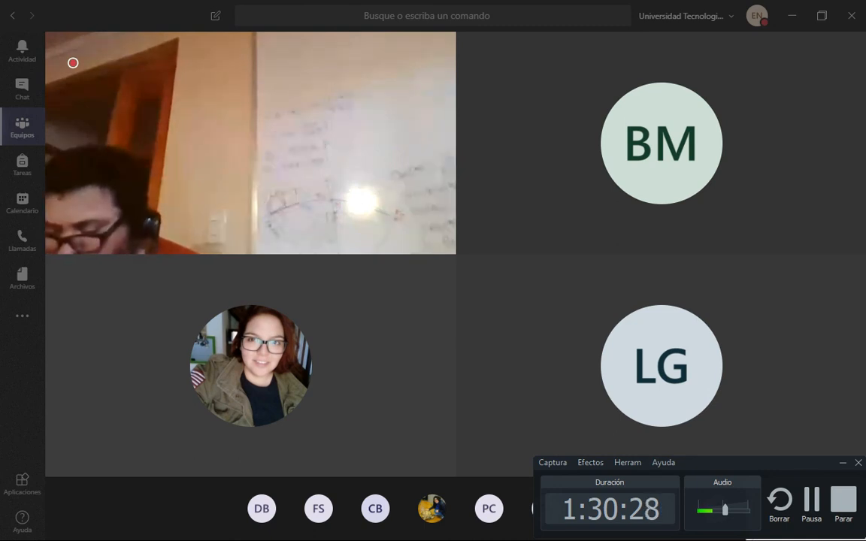
{"action": "mouse_move", "coordinate": [505, 459]}
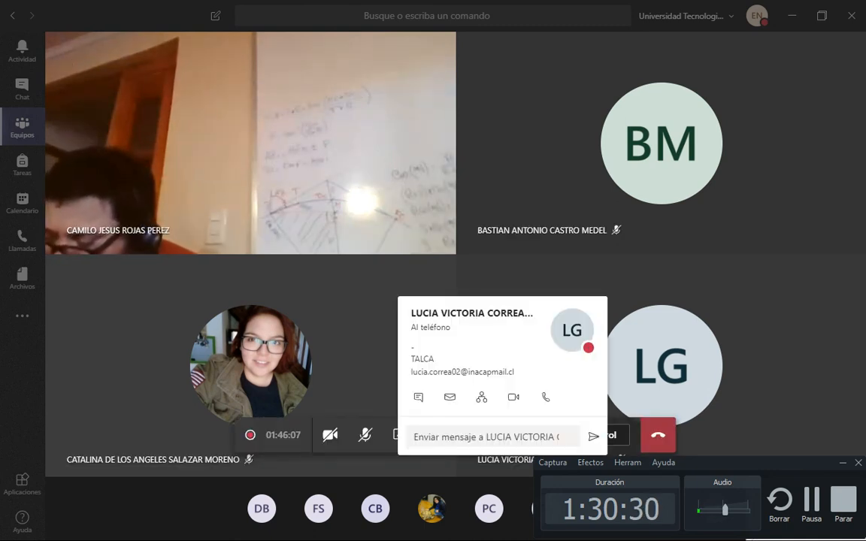